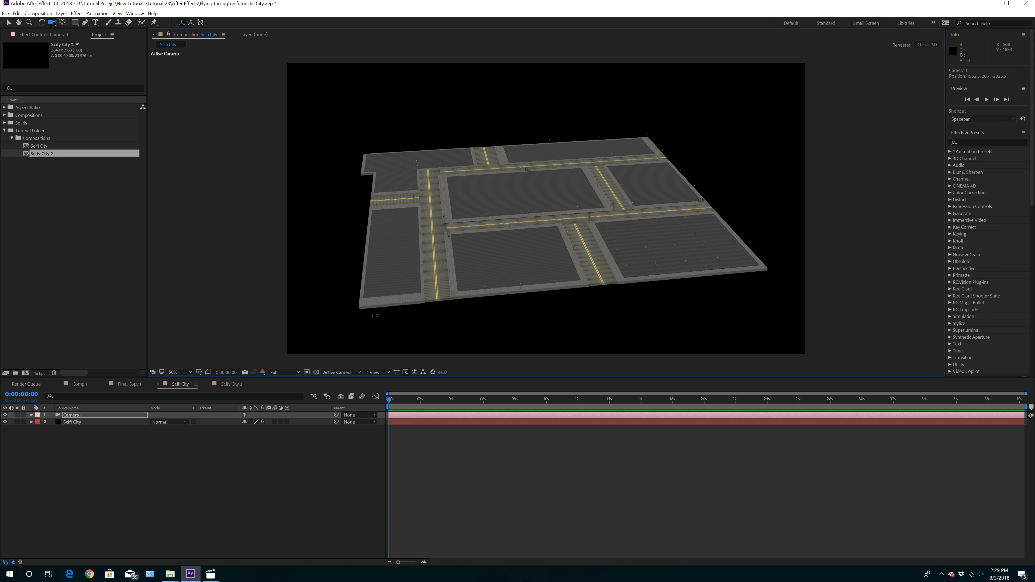
Apply Video Copilot's Element effect to the solid layer in the Scify City 2 composition and open its Scene Setup.
{"action": "left_click", "coordinate": [235, 387]}
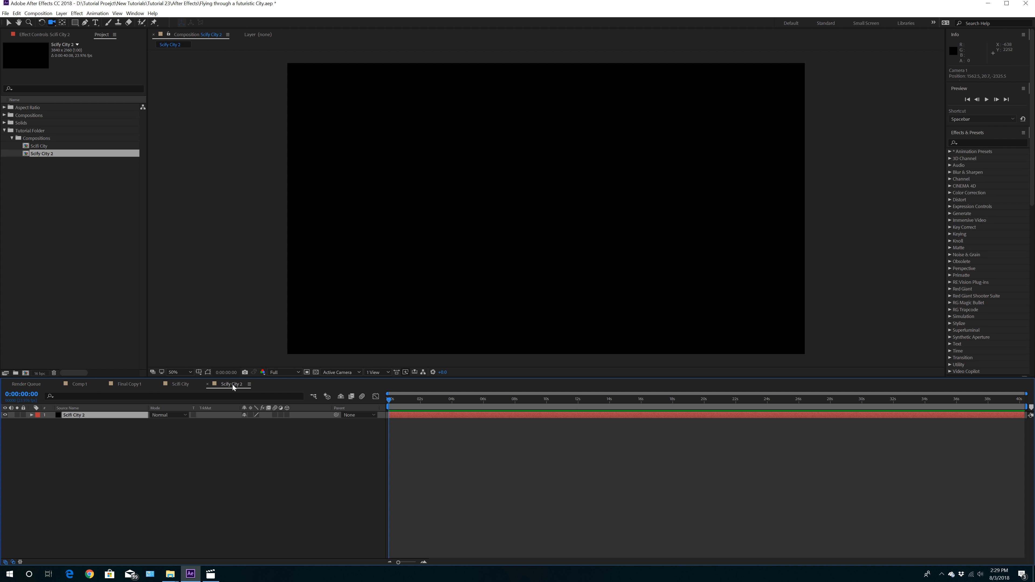
{"action": "left_click", "coordinate": [41, 35]}
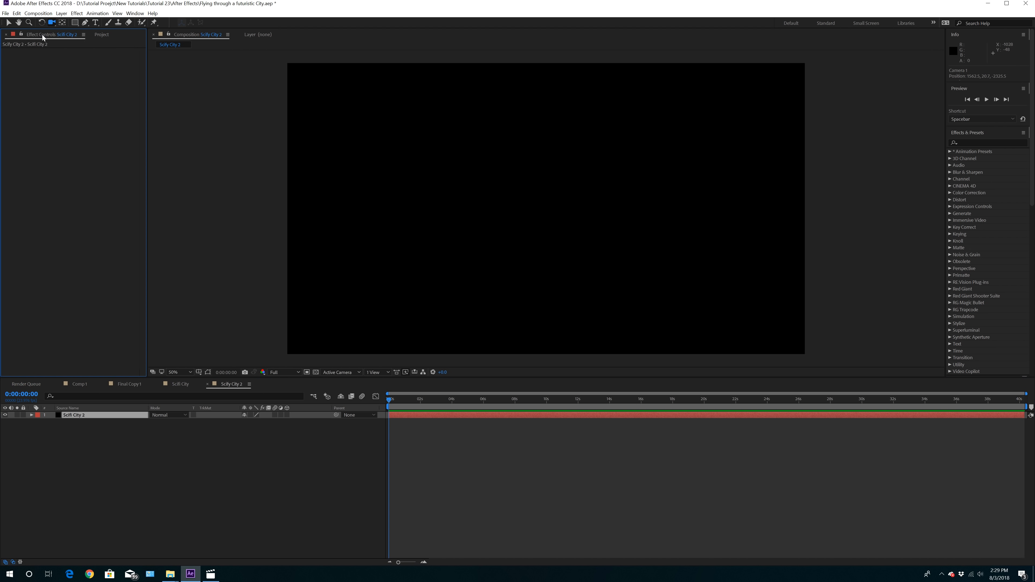
{"action": "left_click", "coordinate": [77, 13]}
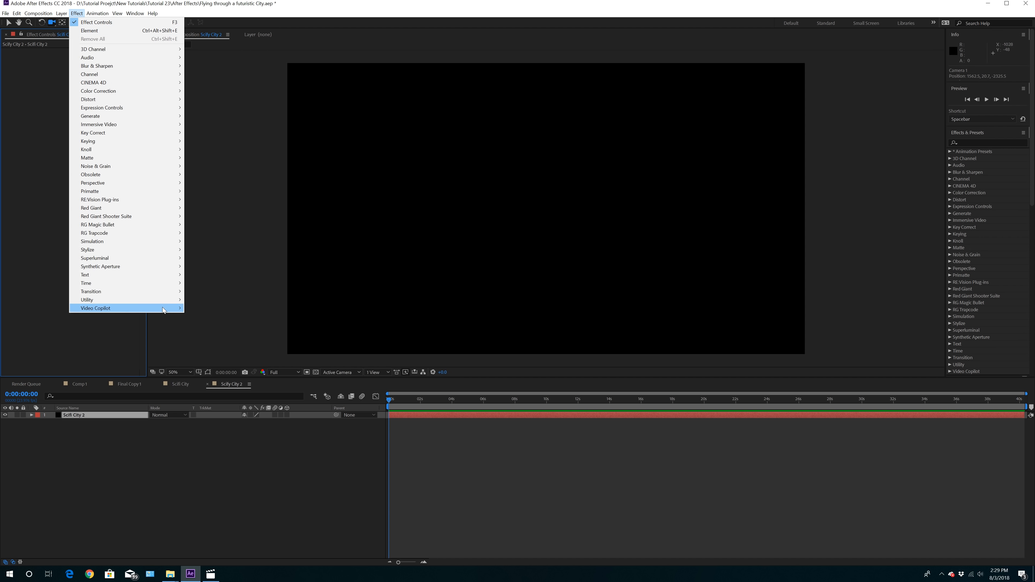
{"action": "left_click", "coordinate": [202, 308]}
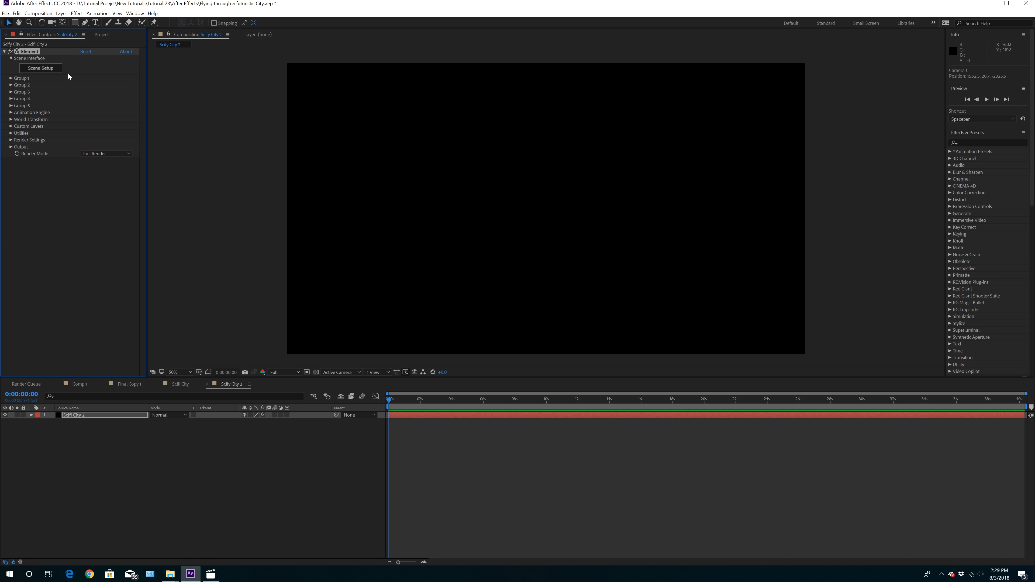
{"action": "left_click", "coordinate": [48, 69]}
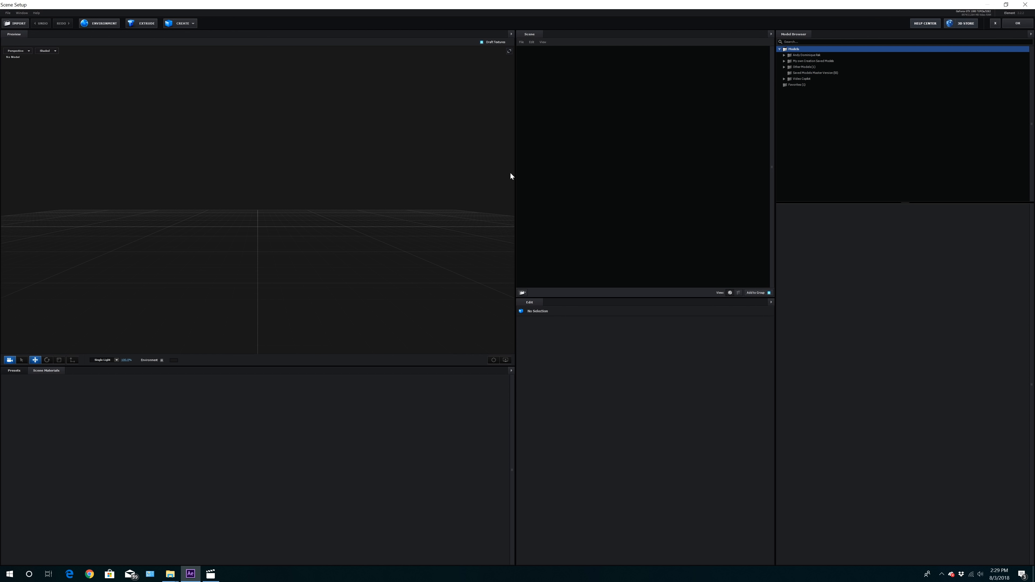
Add the street_no_buildings_01 model from Video Copilot's Metropolitan collection to the scene.
{"action": "double_click", "coordinate": [798, 78]}
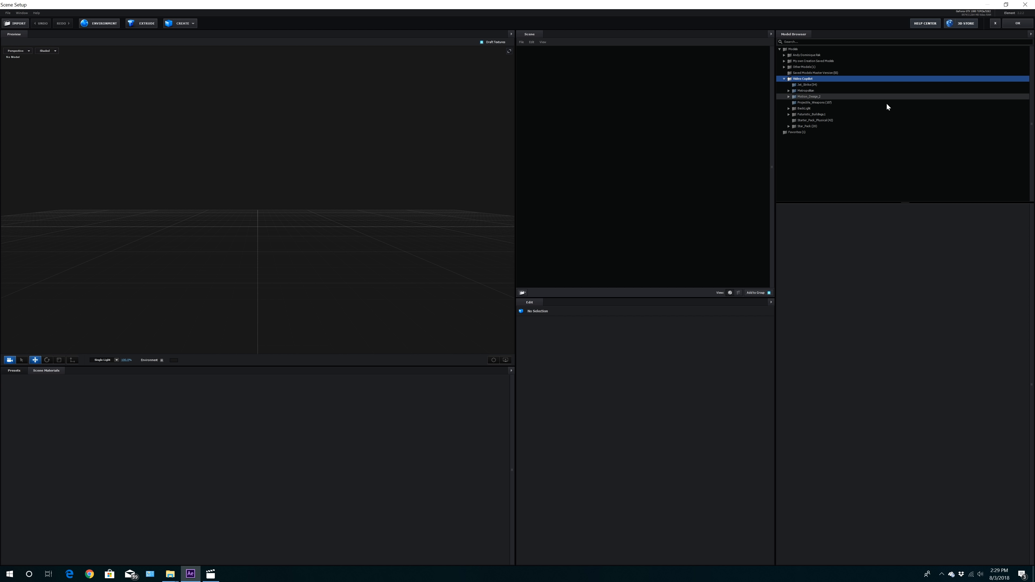
{"action": "double_click", "coordinate": [802, 91]}
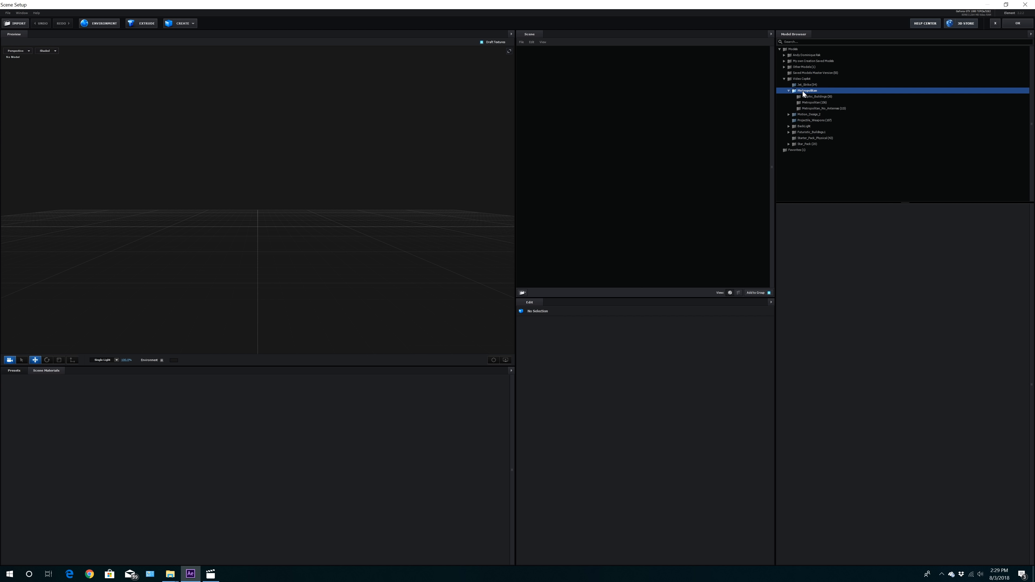
{"action": "left_click", "coordinate": [813, 102]}
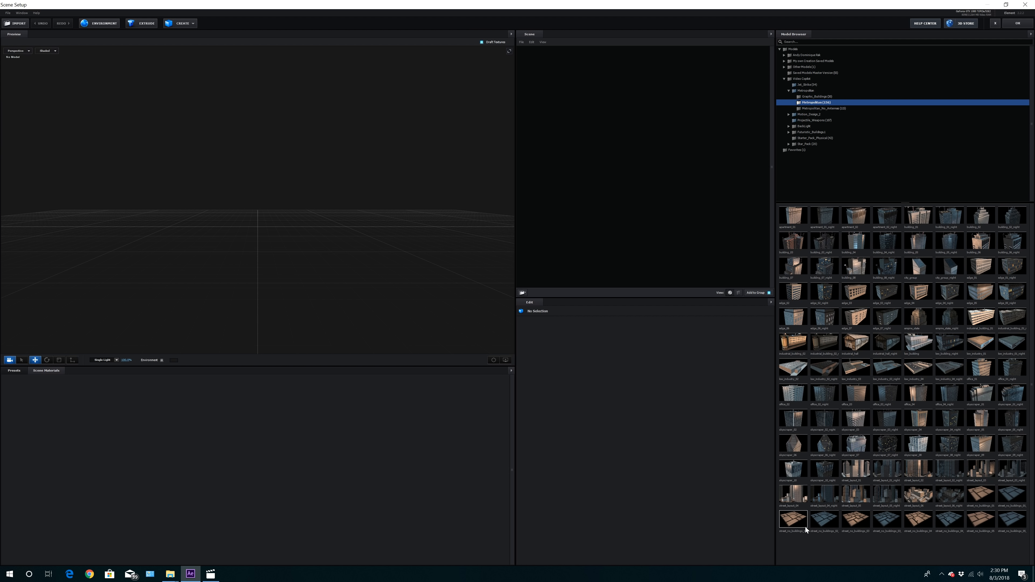
{"action": "left_click", "coordinate": [978, 498]}
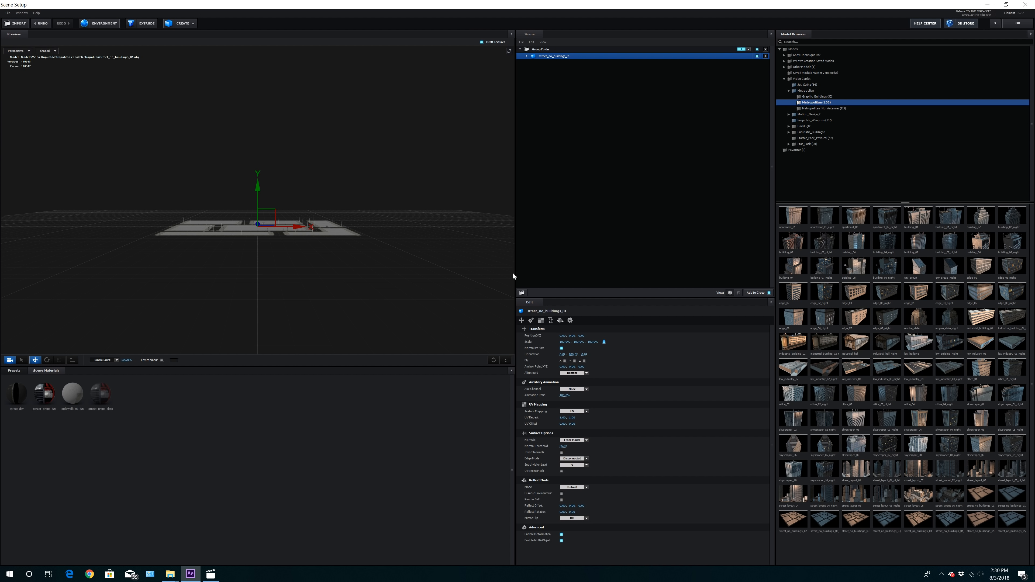
Turn off Draft Textures for the street model's preview and frame the whole street grid from above.
{"action": "scroll", "coordinate": [364, 312], "scroll_direction": "up", "scroll_amount": 5}
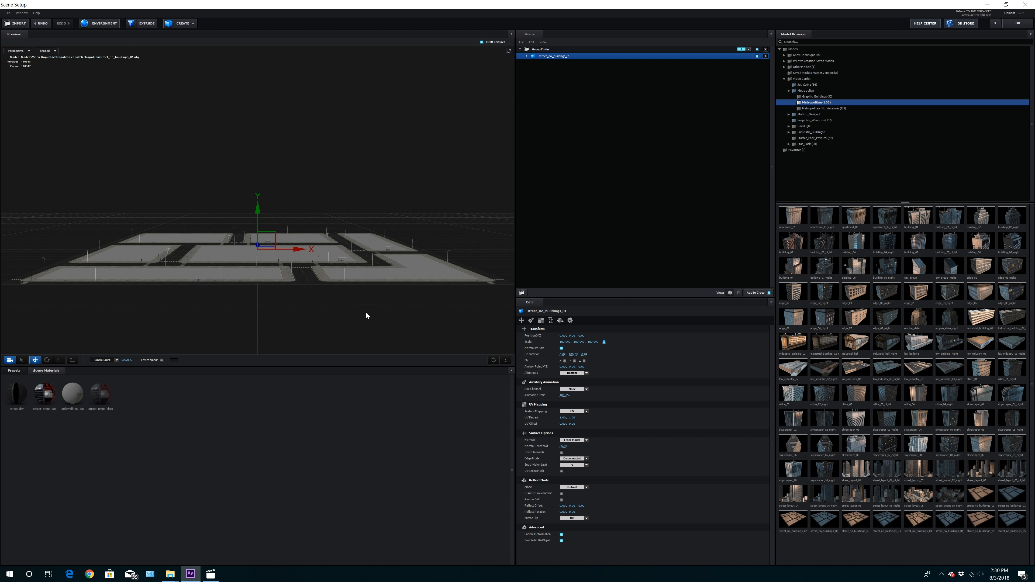
{"action": "left_click_drag", "start_coordinate": [365, 311], "coordinate": [372, 326]}
{"action": "left_click", "coordinate": [482, 42]}
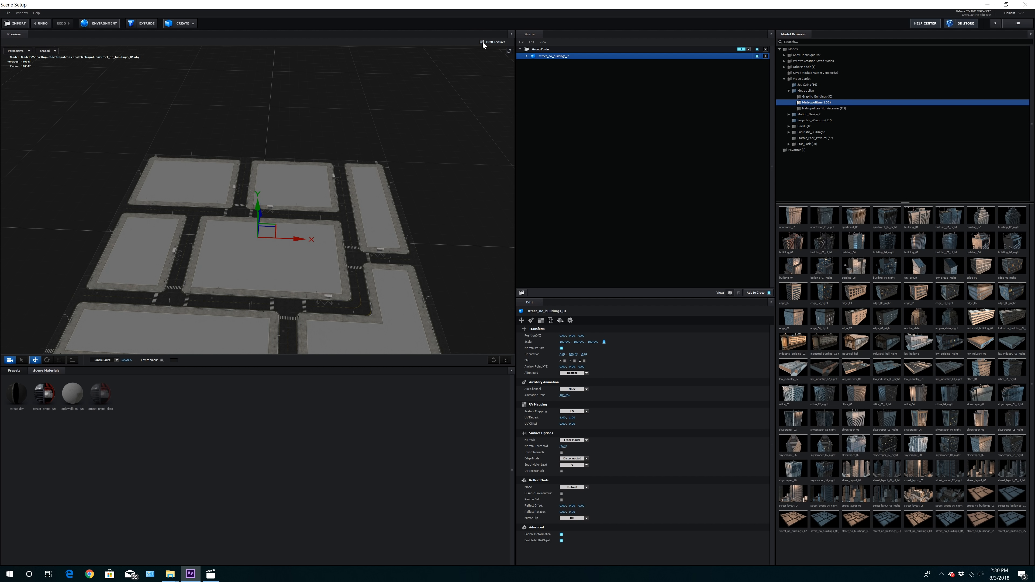
{"action": "left_click_drag", "start_coordinate": [445, 213], "coordinate": [454, 131]}
{"action": "mouse_move", "coordinate": [400, 221]}
{"action": "left_mouse_down"}
{"action": "mouse_move", "coordinate": [395, 235]}
{"action": "mouse_move", "coordinate": [401, 226]}
{"action": "left_mouse_up"}
Collapse the Metropolitan collection and show the models in the Futuristic_Buildings collection.
{"action": "left_click", "coordinate": [789, 91]}
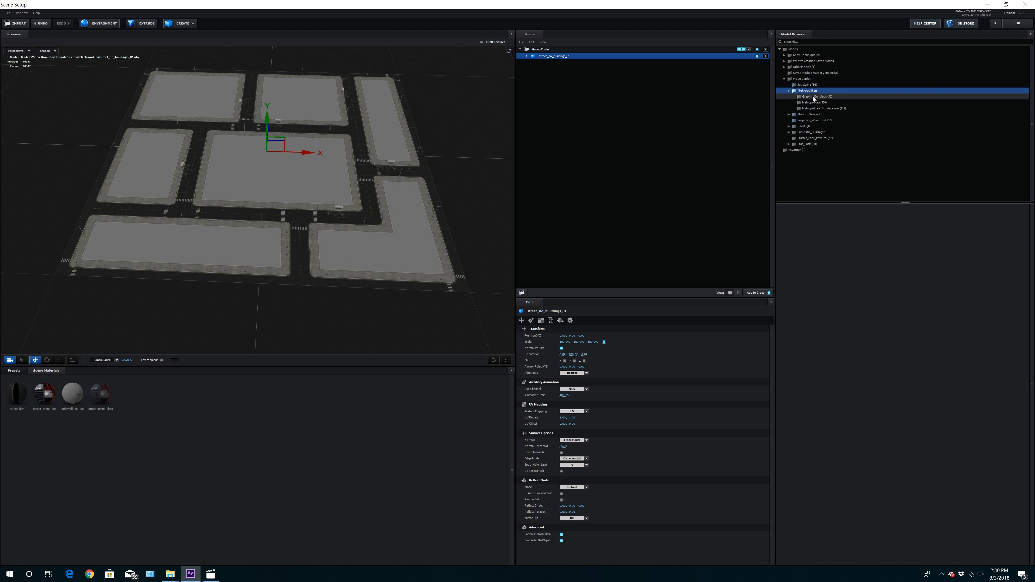
{"action": "left_click", "coordinate": [788, 90]}
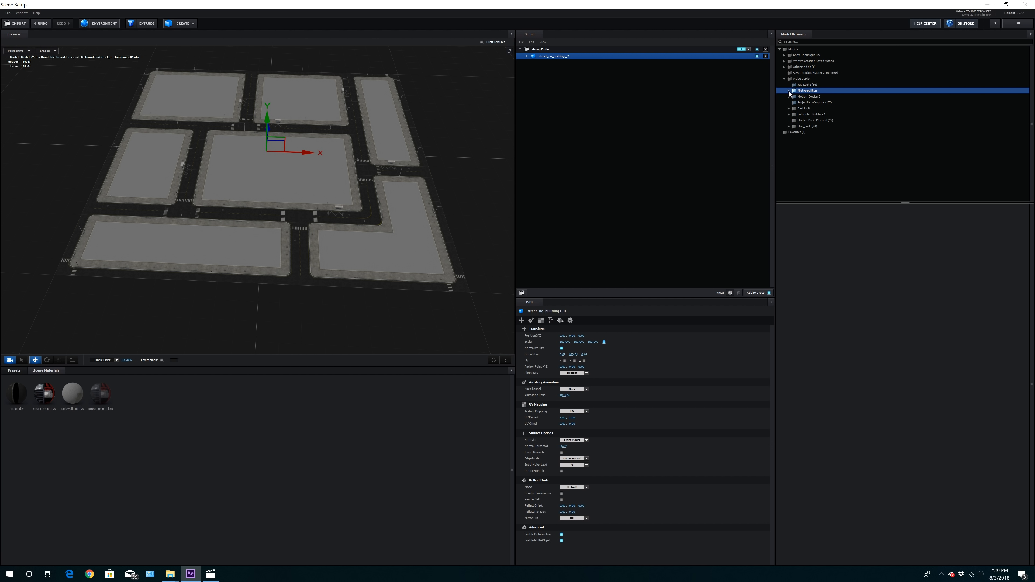
{"action": "double_click", "coordinate": [809, 114]}
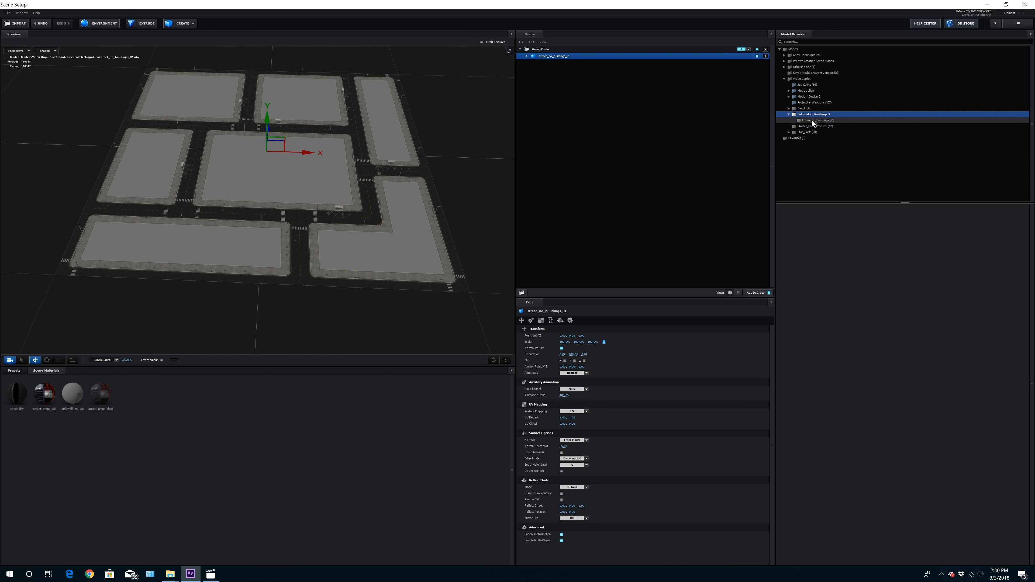
{"action": "left_click", "coordinate": [811, 120]}
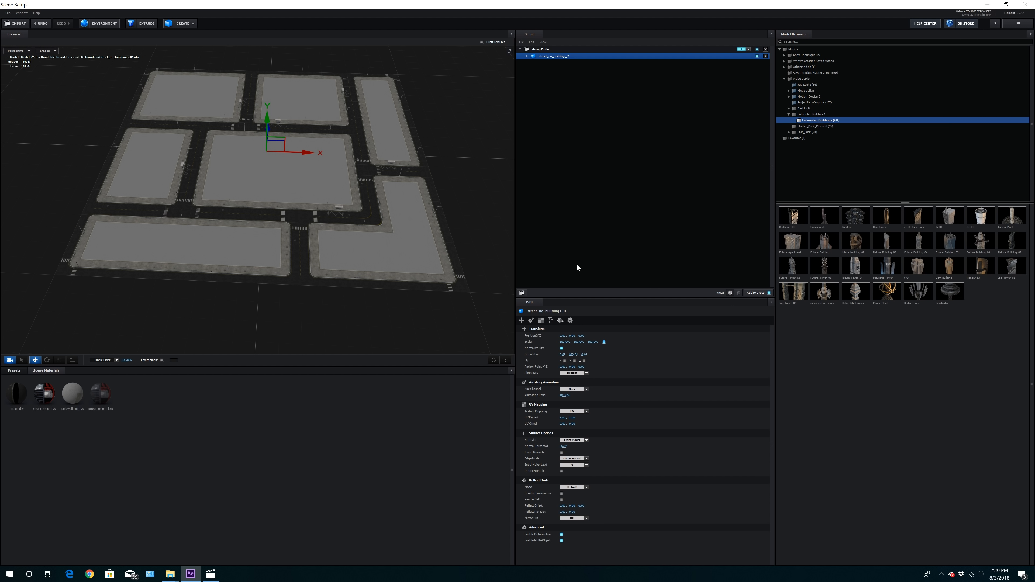
{"action": "left_click_drag", "start_coordinate": [319, 176], "coordinate": [388, 222]}
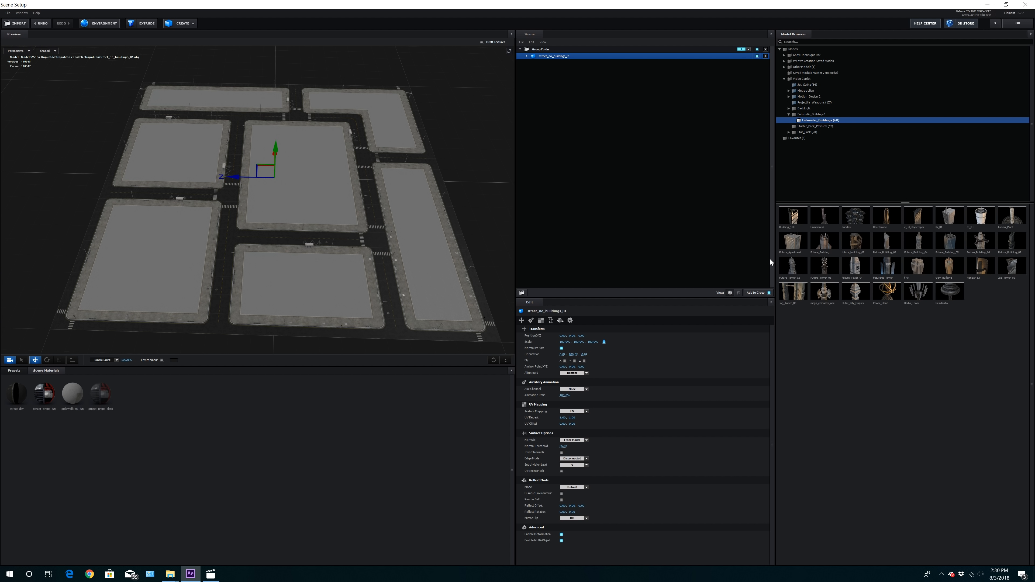
Add the first futuristic building model to the scene, reposition it on the street grid and scale it down uniformly.
{"action": "left_click", "coordinate": [793, 217]}
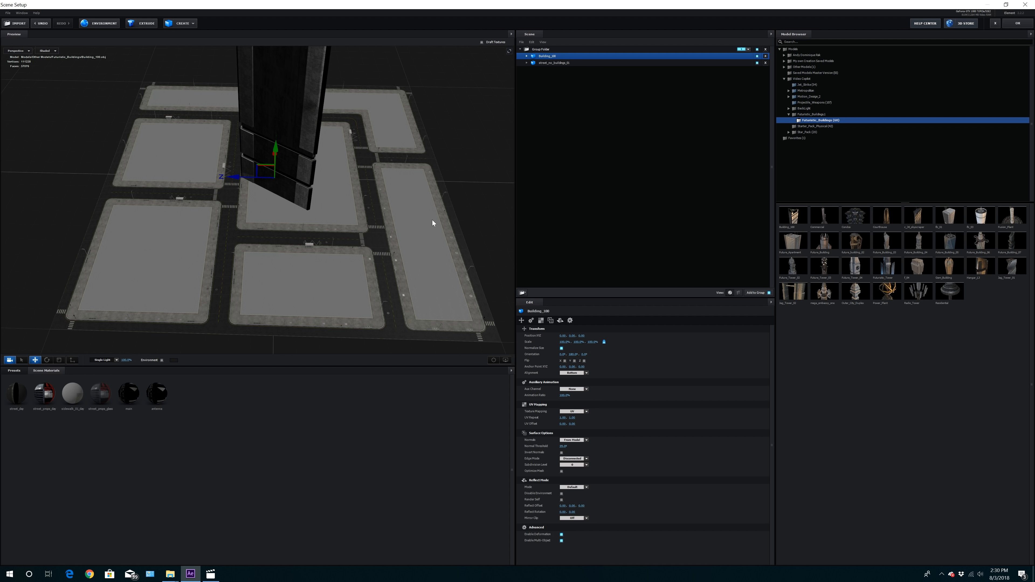
{"action": "left_click_drag", "start_coordinate": [236, 178], "coordinate": [281, 229]}
{"action": "left_click_drag", "start_coordinate": [210, 166], "coordinate": [200, 168]}
{"action": "left_click_drag", "start_coordinate": [577, 342], "coordinate": [558, 343]}
Add a second tower from the Futuristic_Buildings collection, scale it down and shift it on the street grid.
{"action": "left_click_drag", "start_coordinate": [254, 189], "coordinate": [328, 210]}
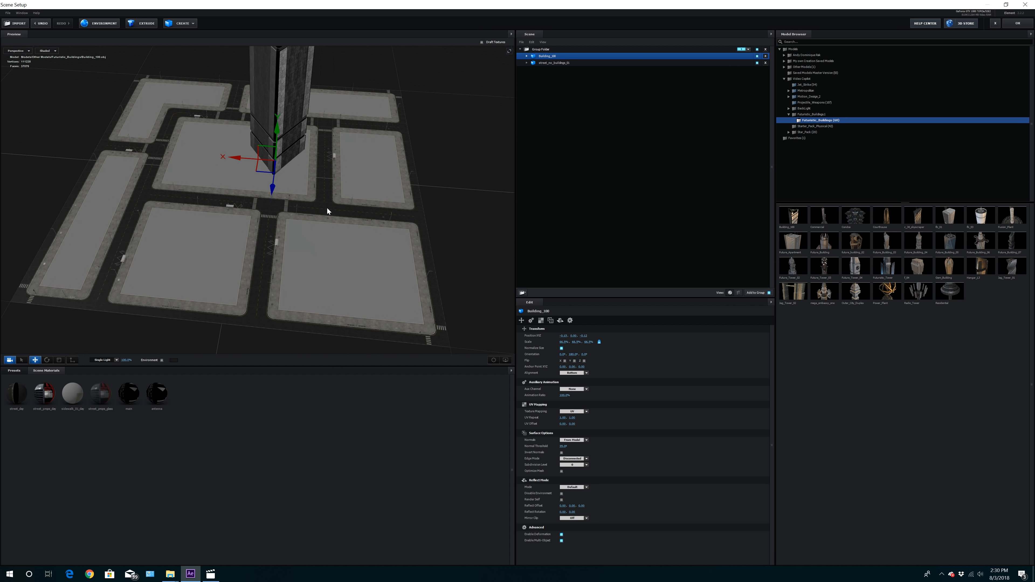
{"action": "left_click", "coordinate": [950, 241]}
{"action": "left_click_drag", "start_coordinate": [565, 342], "coordinate": [542, 344]}
{"action": "left_click_drag", "start_coordinate": [205, 169], "coordinate": [194, 171]}
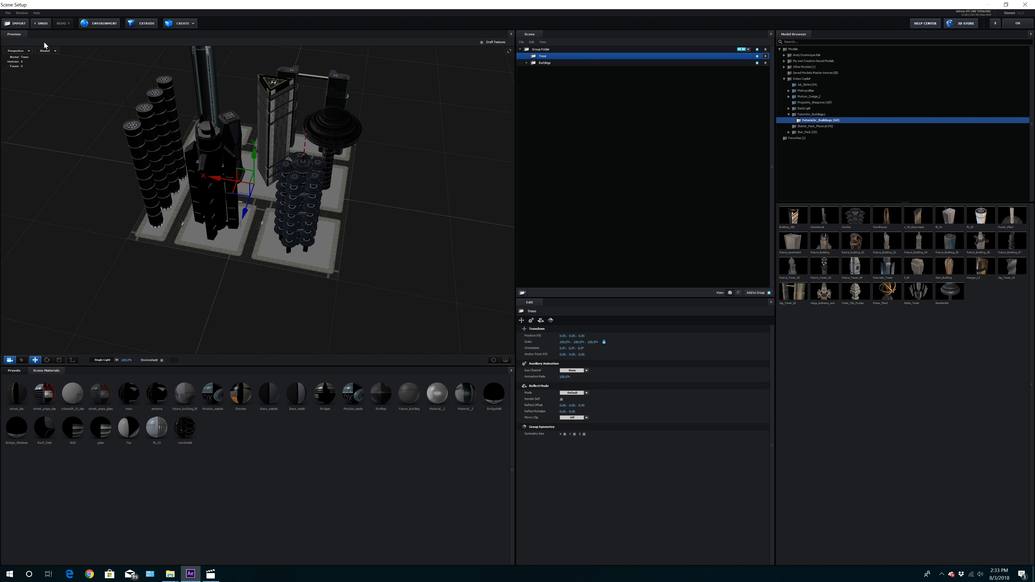
Import the maple 3D object from the Maple Tree folder inside OBJ & Texture into the tree group.
{"action": "left_click", "coordinate": [16, 23]}
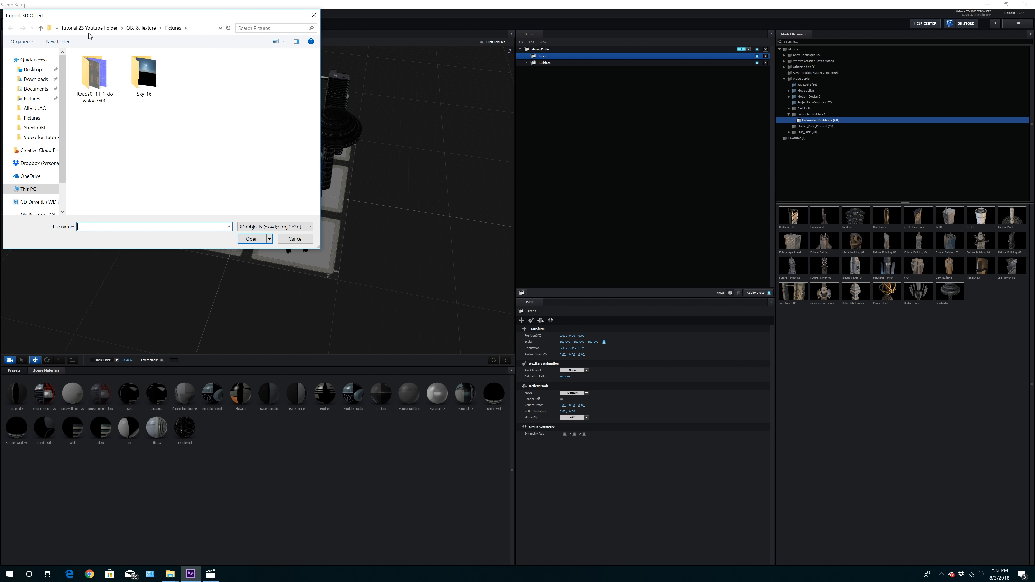
{"action": "left_click", "coordinate": [90, 29]}
{"action": "double_click", "coordinate": [92, 66]}
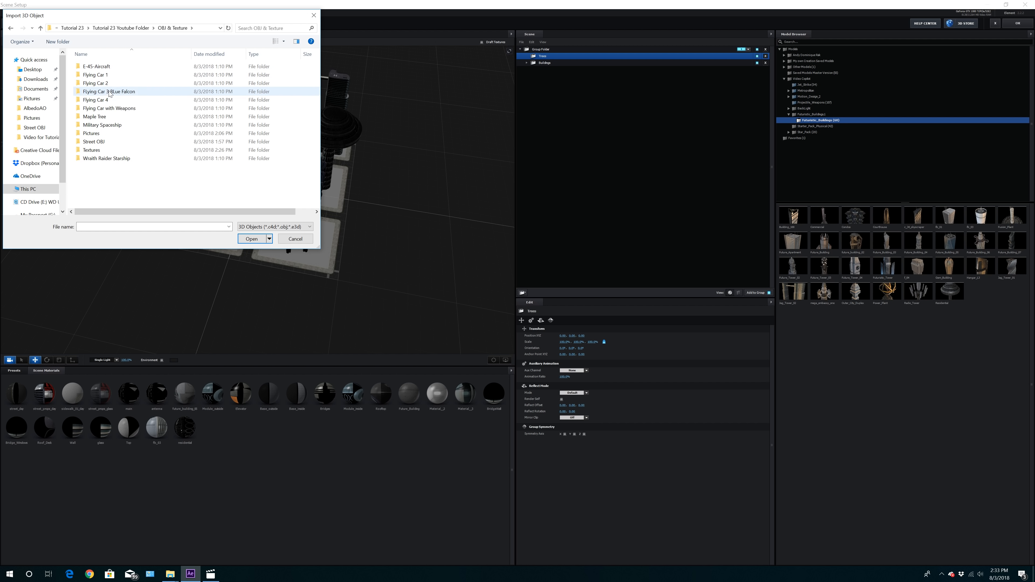
{"action": "double_click", "coordinate": [95, 116]}
{"action": "double_click", "coordinate": [143, 81]}
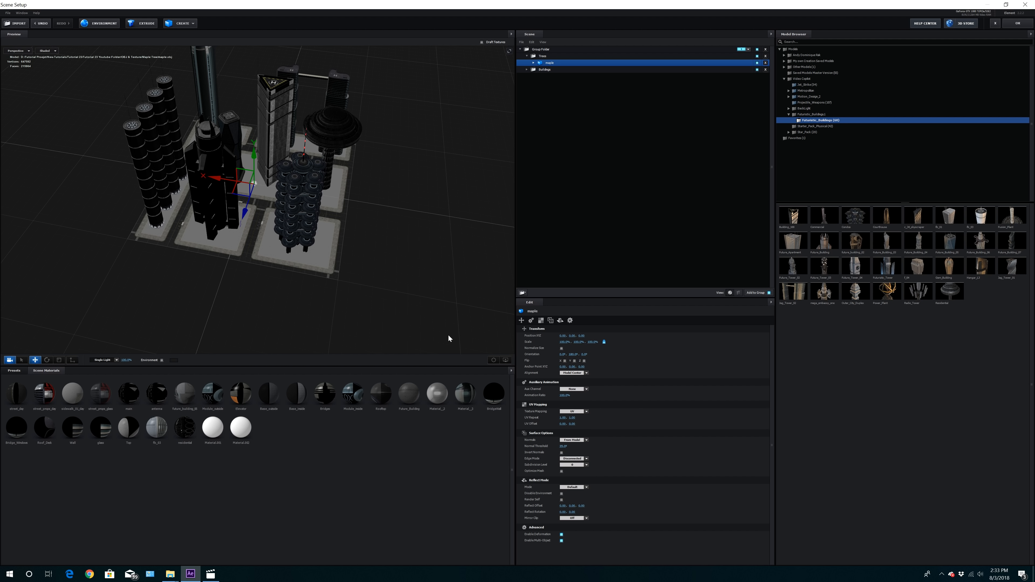
Raise the maple tree out of the ground and move it across the block toward the sidewalk.
{"action": "left_click", "coordinate": [493, 360]}
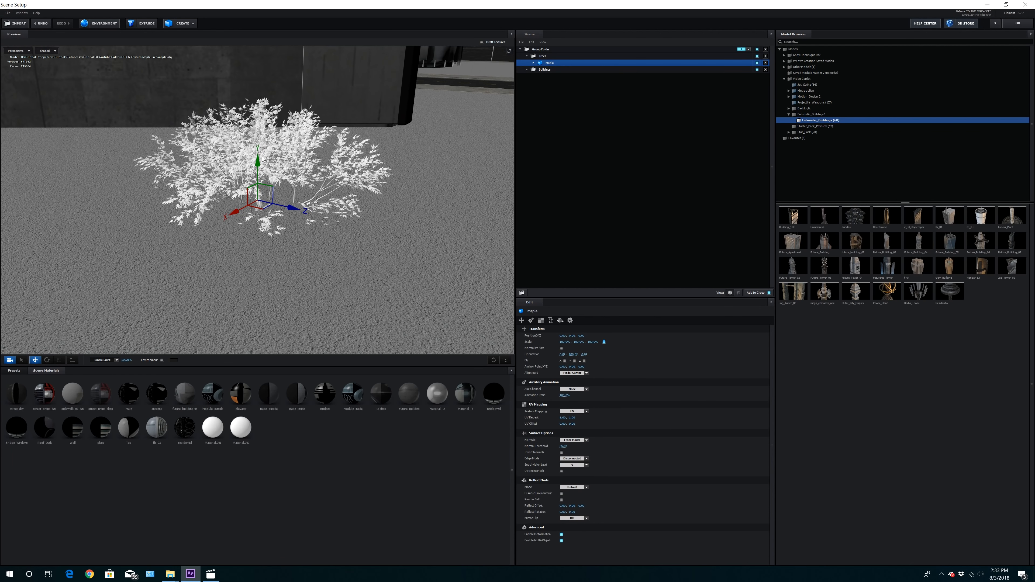
{"action": "left_click_drag", "start_coordinate": [260, 127], "coordinate": [266, 55]}
{"action": "scroll", "coordinate": [348, 201], "scroll_direction": "down", "scroll_amount": 10}
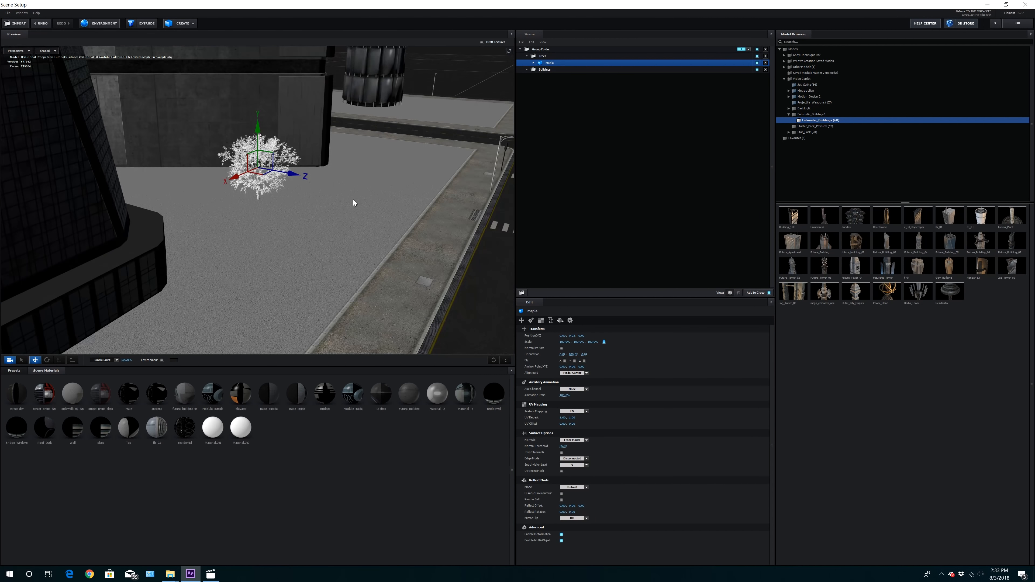
{"action": "left_click_drag", "start_coordinate": [353, 200], "coordinate": [330, 222]}
{"action": "left_click_drag", "start_coordinate": [241, 224], "coordinate": [214, 276]}
Open the texture file selection for the Diffuse channel of the maple model's first material.
{"action": "left_click", "coordinate": [533, 62]}
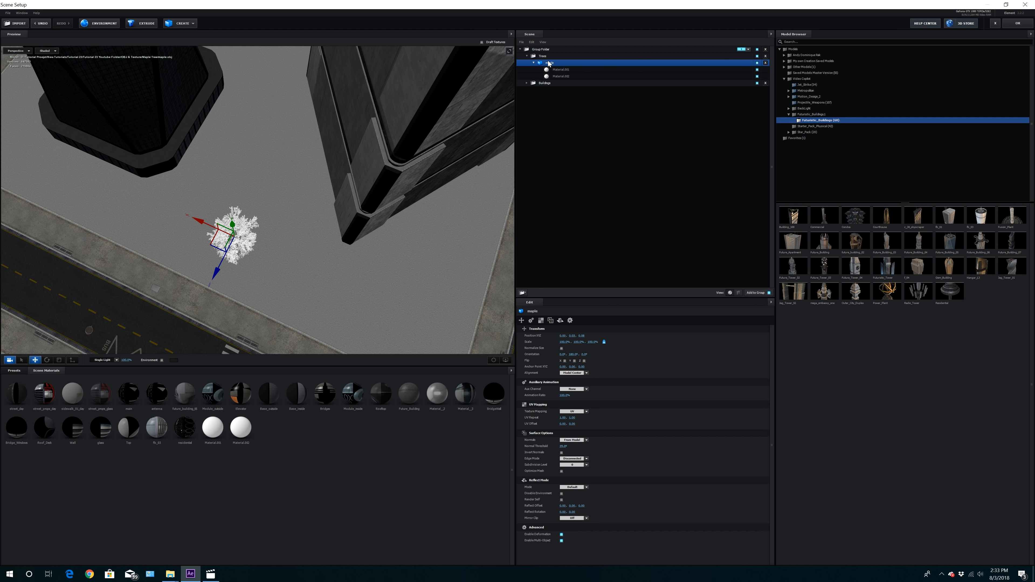
{"action": "left_click", "coordinate": [560, 71]}
{"action": "left_click", "coordinate": [565, 353]}
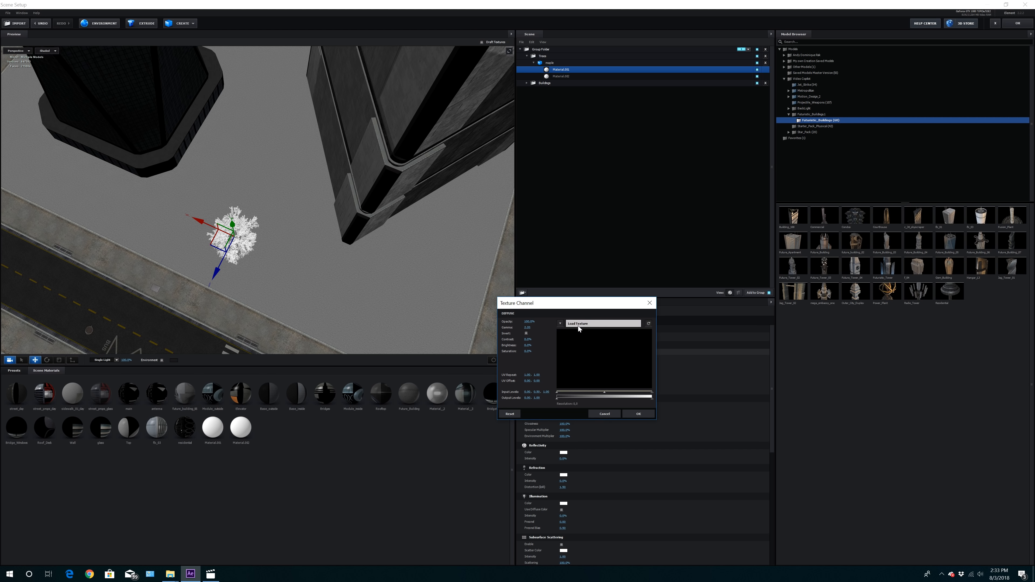
{"action": "left_click", "coordinate": [555, 328]}
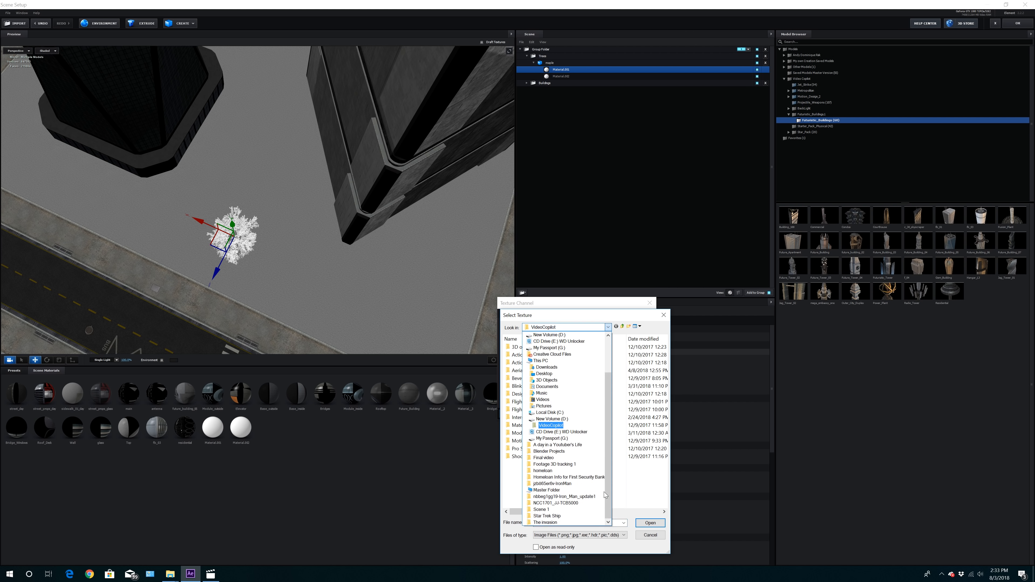
Load leaves japanese 2 from the Maple Tree's texture maple folder in Tutorial 23 as the first material's diffuse texture.
{"action": "left_click", "coordinate": [556, 420]}
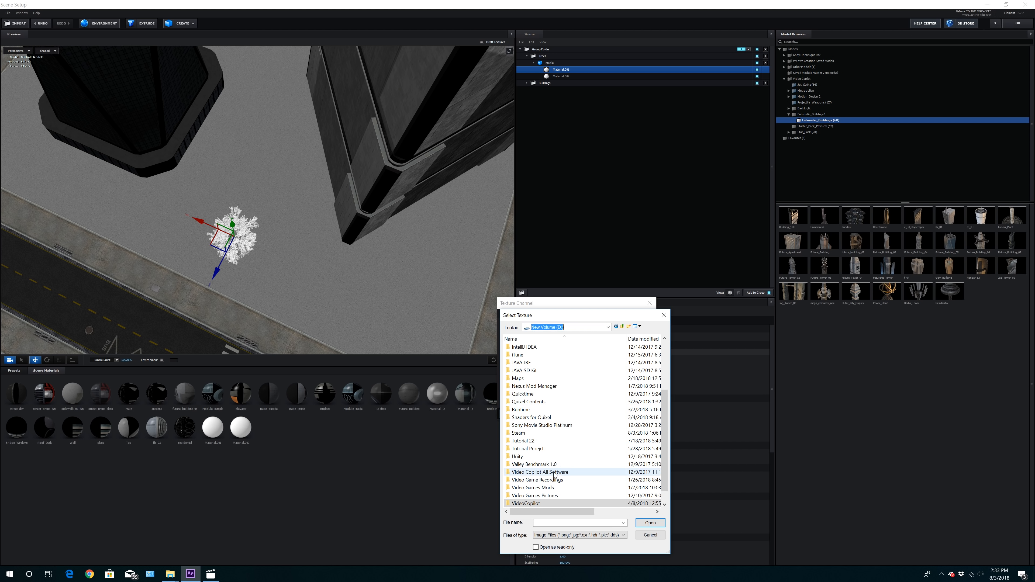
{"action": "double_click", "coordinate": [532, 450]}
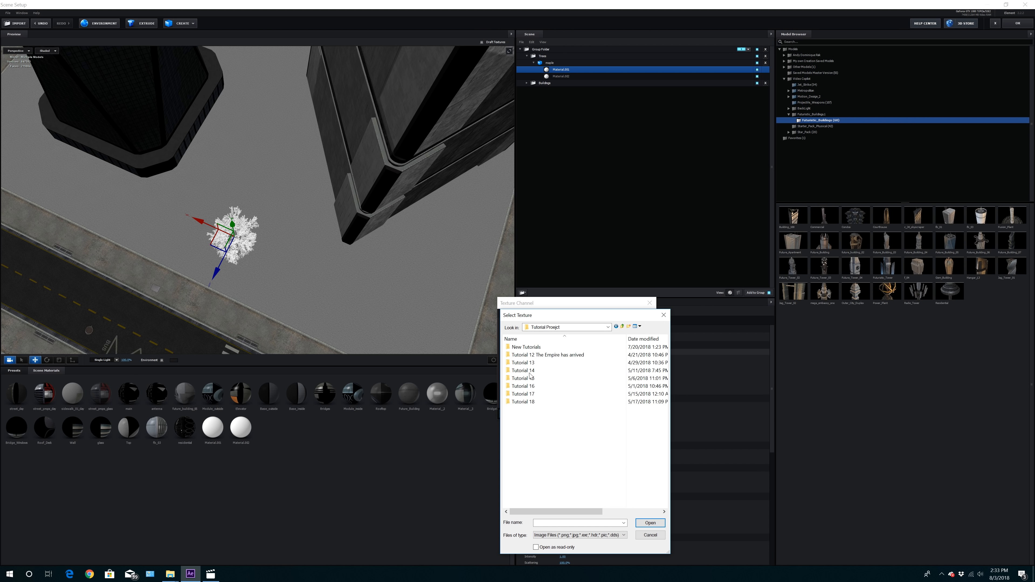
{"action": "double_click", "coordinate": [526, 347]}
{"action": "double_click", "coordinate": [525, 394]}
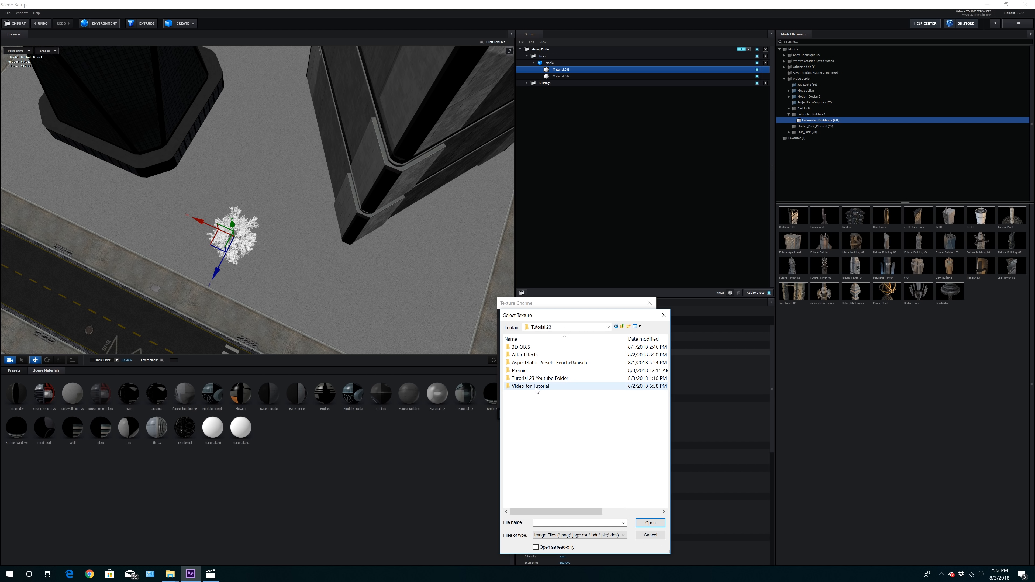
{"action": "double_click", "coordinate": [536, 378]}
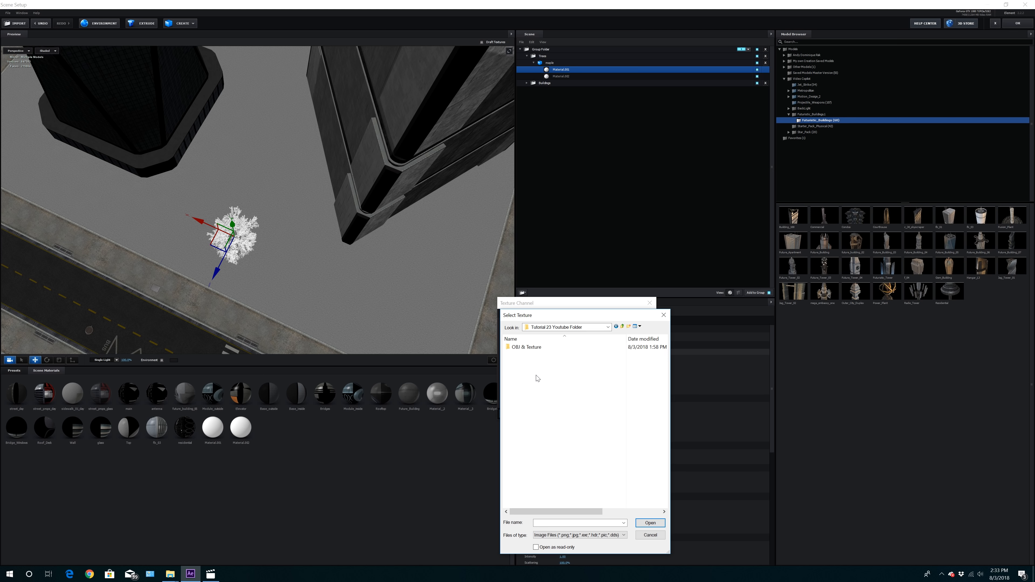
{"action": "double_click", "coordinate": [529, 347]}
{"action": "double_click", "coordinate": [525, 396]}
{"action": "double_click", "coordinate": [526, 362]}
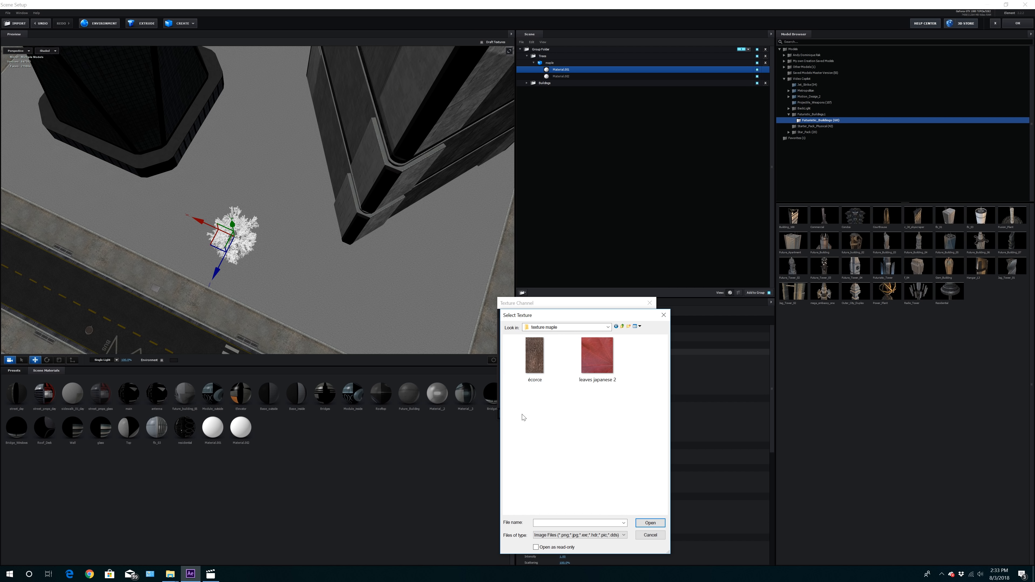
{"action": "left_click", "coordinate": [529, 360]}
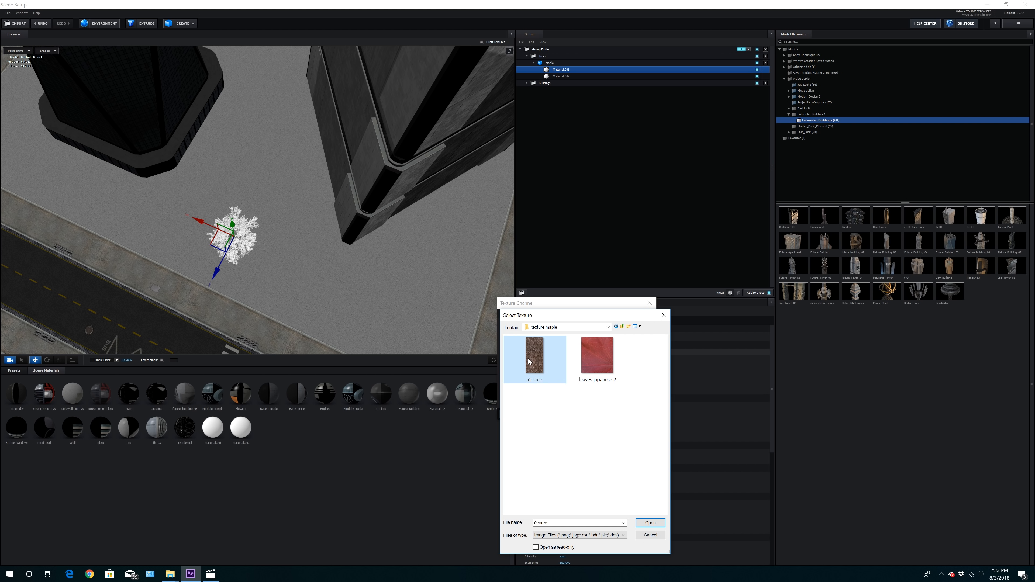
{"action": "double_click", "coordinate": [595, 364]}
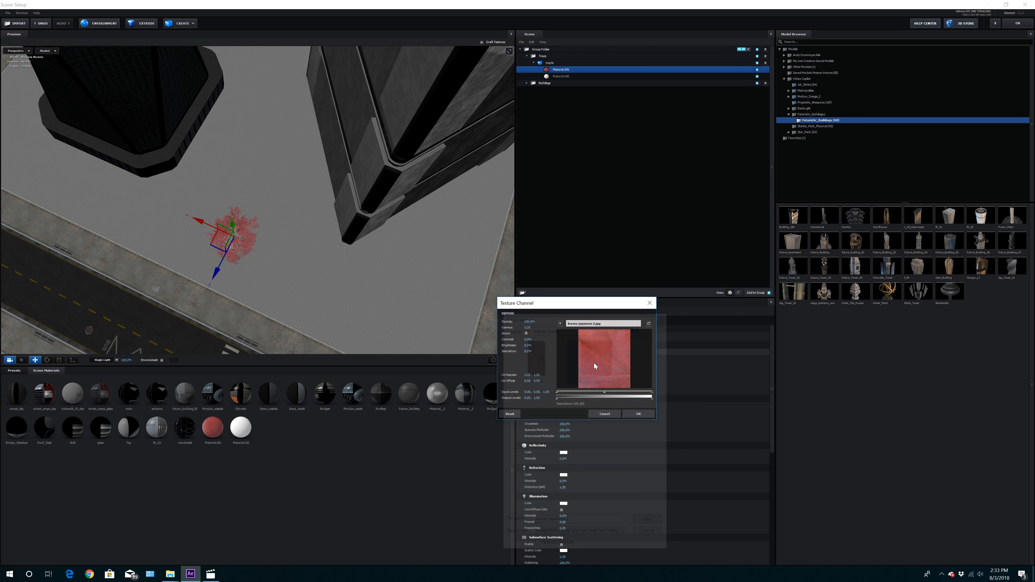
{"action": "left_click", "coordinate": [638, 413]}
Load the écorce bark image as the diffuse texture of the maple model's second material.
{"action": "left_click", "coordinate": [558, 76]}
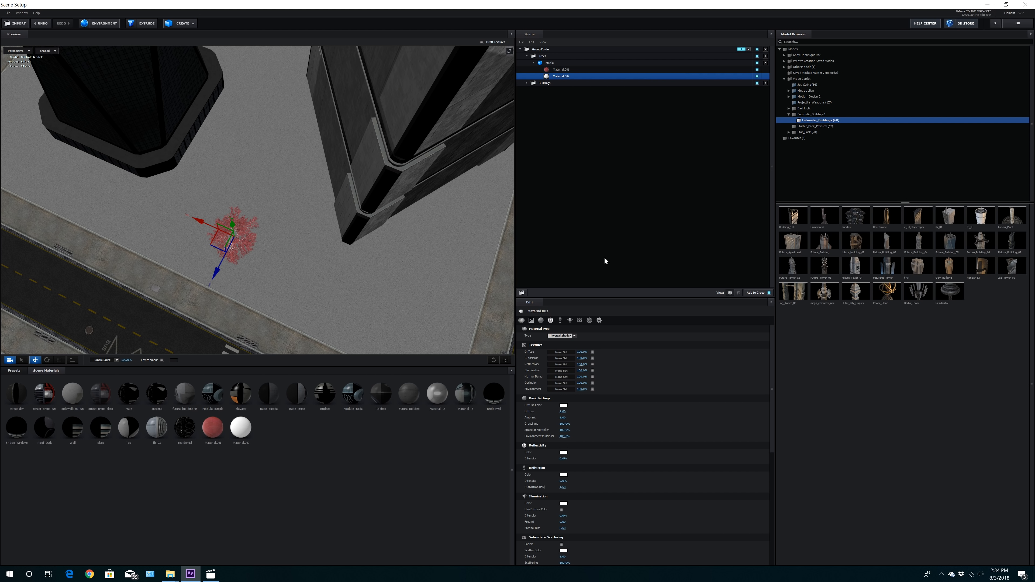
{"action": "left_click", "coordinate": [561, 352]}
{"action": "left_click", "coordinate": [602, 323]}
{"action": "left_click", "coordinate": [637, 414]}
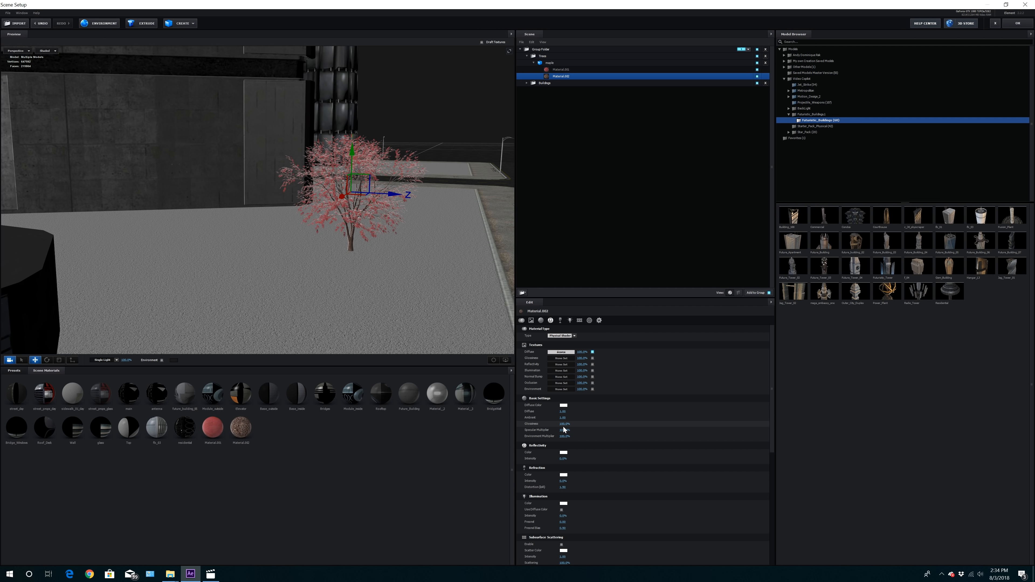
Lower the glossiness and environment multiplier of both maple materials.
{"action": "left_click_drag", "start_coordinate": [564, 426], "coordinate": [537, 441]}
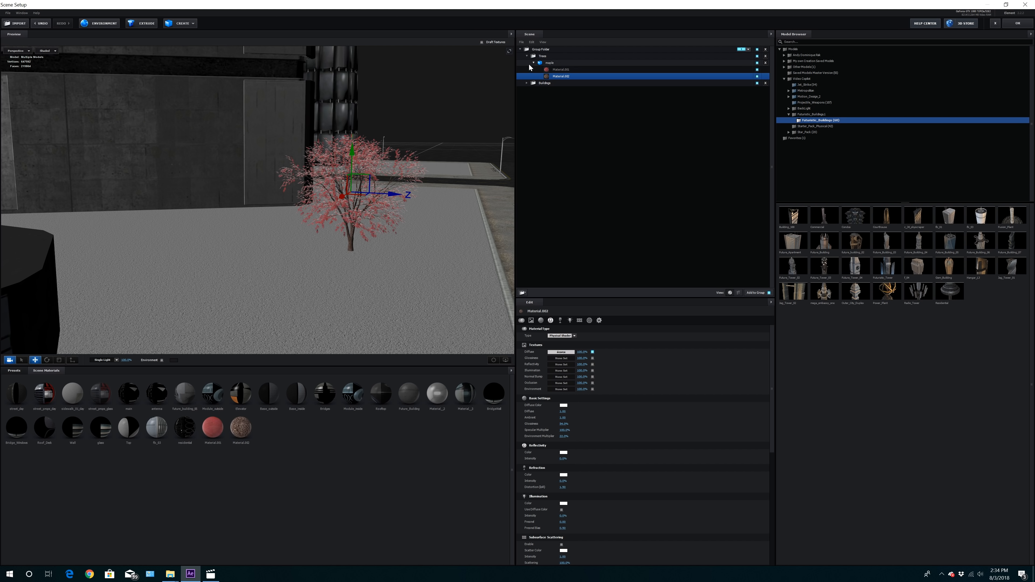
{"action": "left_click", "coordinate": [554, 71]}
{"action": "mouse_move", "coordinate": [566, 425]}
{"action": "left_mouse_down"}
{"action": "mouse_move", "coordinate": [542, 429]}
{"action": "mouse_move", "coordinate": [552, 439]}
{"action": "mouse_move", "coordinate": [576, 427]}
{"action": "left_mouse_up"}
Duplicate the textured maple model within the tree group.
{"action": "scroll", "coordinate": [391, 247], "scroll_direction": "down", "scroll_amount": 6}
{"action": "left_click_drag", "start_coordinate": [388, 235], "coordinate": [388, 267]}
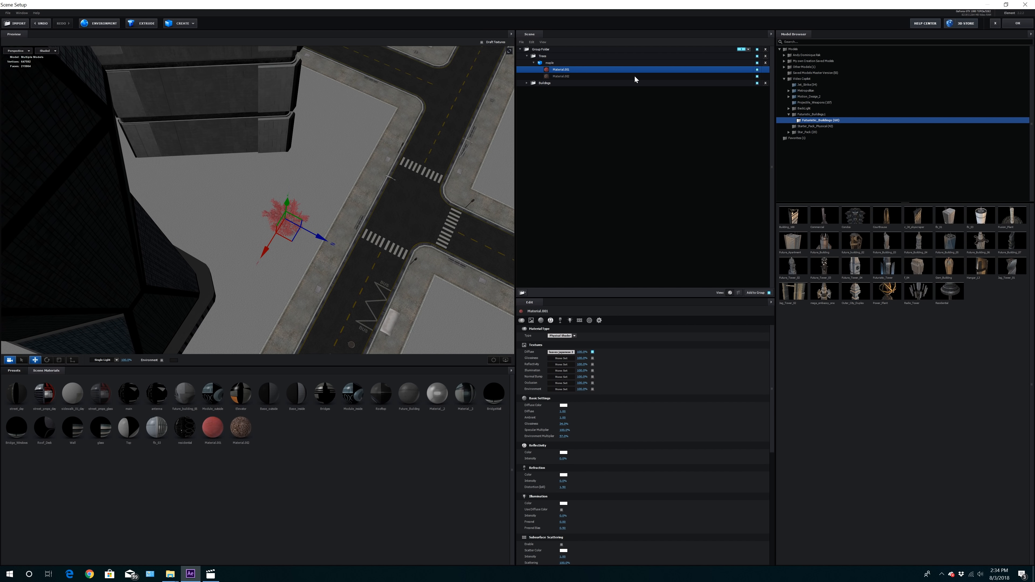
{"action": "left_click", "coordinate": [534, 63]}
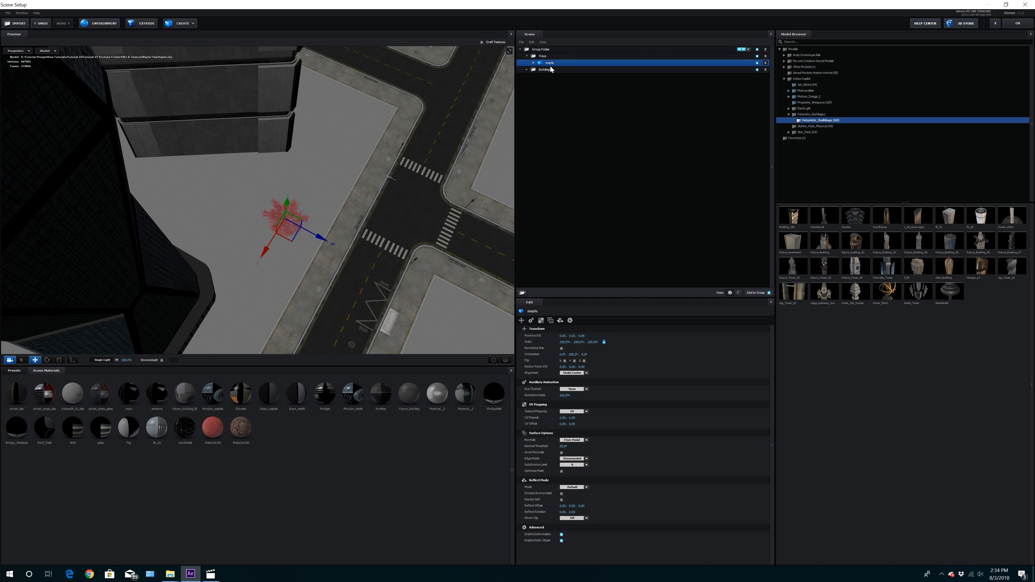
{"action": "key", "text": "ctrl+d"}
{"action": "scroll", "coordinate": [315, 282], "scroll_direction": "down", "scroll_amount": 3}
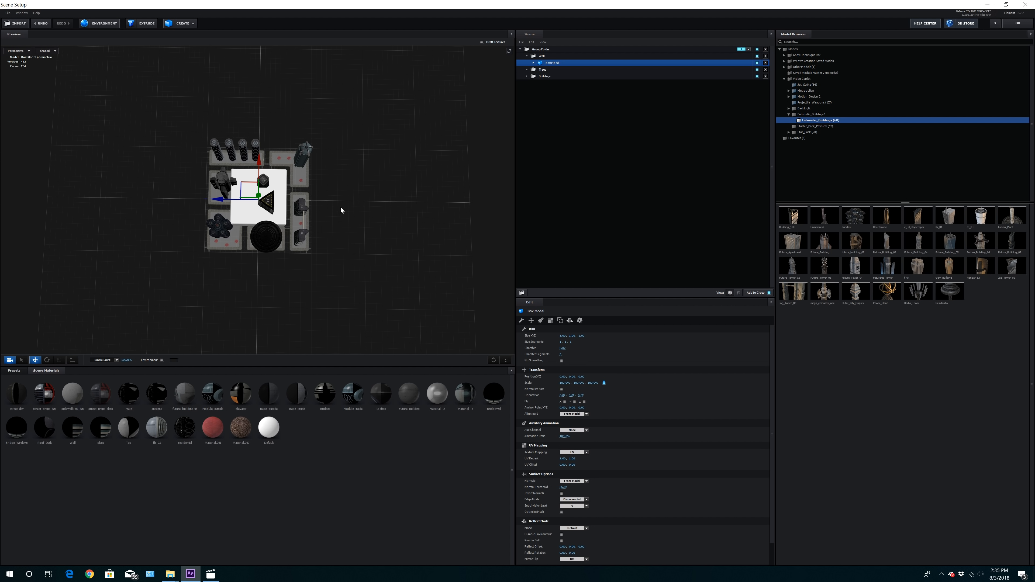
Scale the box model into a thin wall, lengthening it along Z and reducing its height along Y.
{"action": "left_click_drag", "start_coordinate": [342, 208], "coordinate": [343, 231]}
{"action": "left_click", "coordinate": [58, 360]}
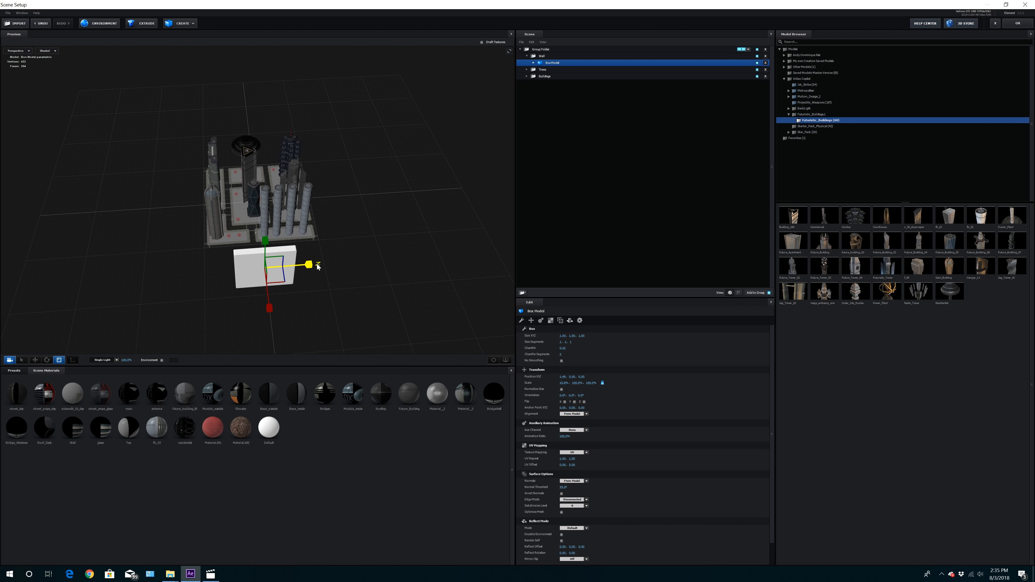
{"action": "left_click_drag", "start_coordinate": [312, 266], "coordinate": [405, 280]}
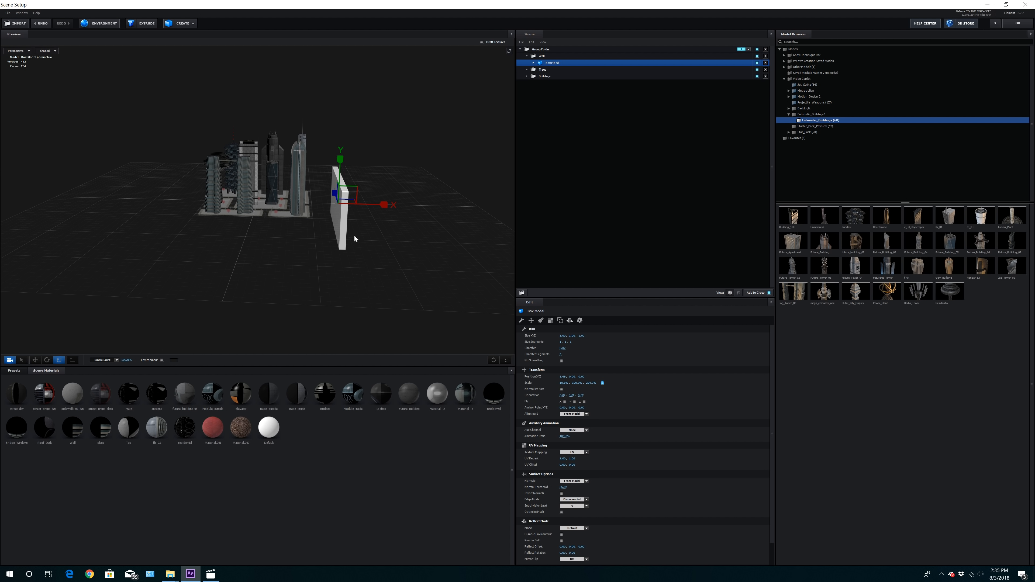
{"action": "left_click_drag", "start_coordinate": [340, 161], "coordinate": [341, 173]}
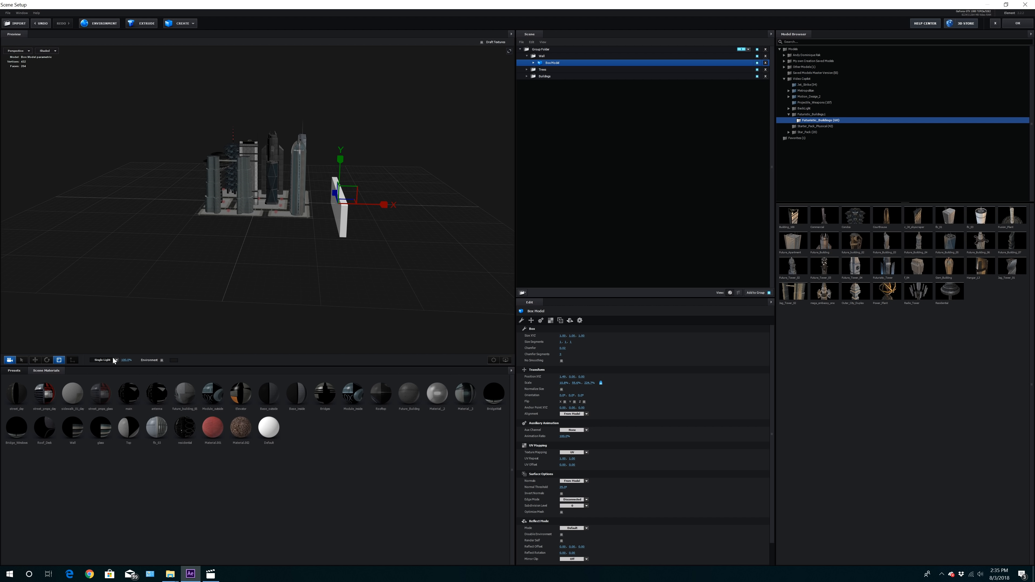
Move the wall along the X axis until it sits close to the outer edge of the city blocks.
{"action": "left_click", "coordinate": [35, 359]}
{"action": "left_click_drag", "start_coordinate": [376, 206], "coordinate": [353, 206]}
{"action": "scroll", "coordinate": [326, 304], "scroll_direction": "up", "scroll_amount": 5}
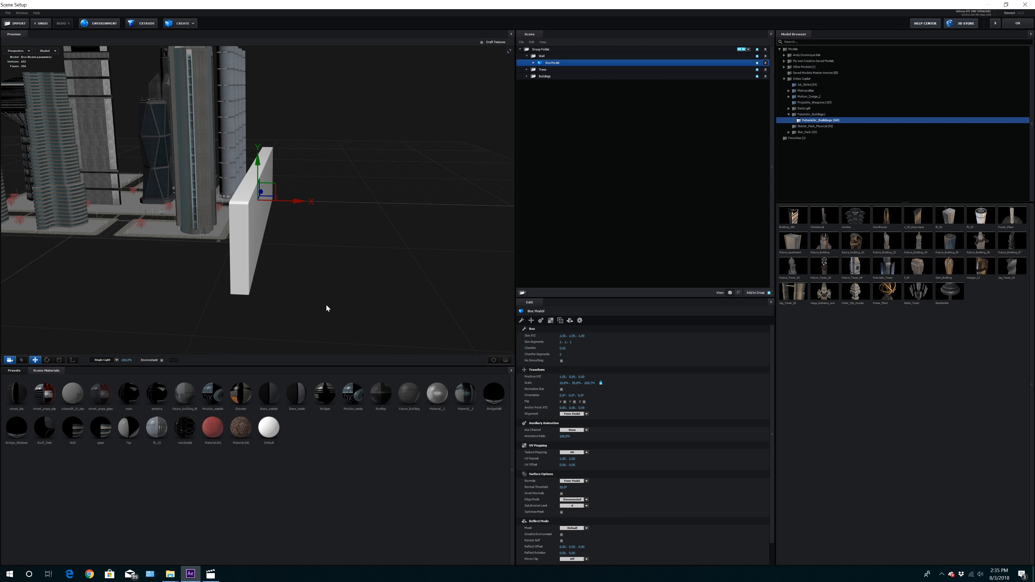
{"action": "left_click_drag", "start_coordinate": [239, 291], "coordinate": [242, 287]}
{"action": "left_click_drag", "start_coordinate": [302, 199], "coordinate": [295, 208]}
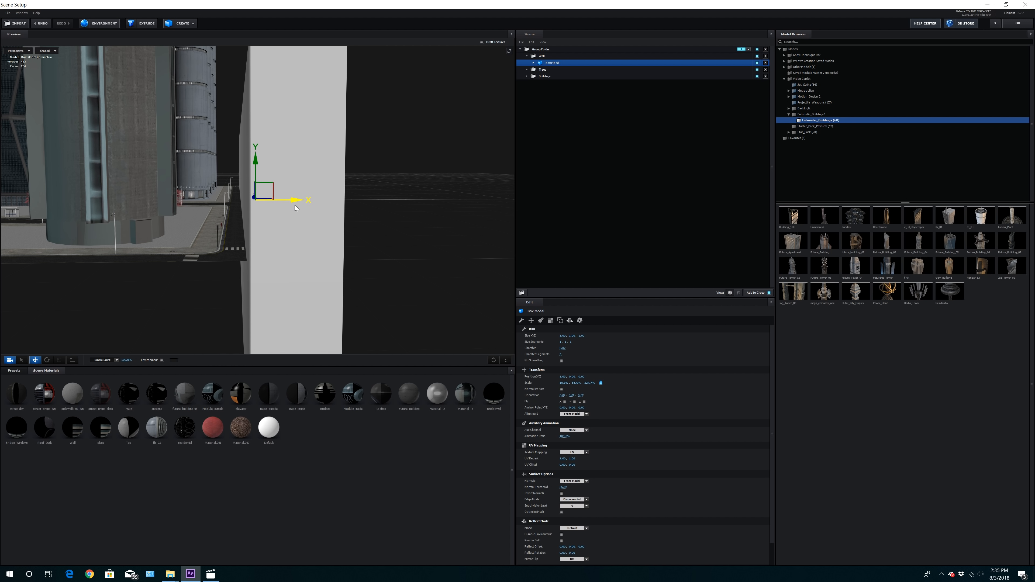
{"action": "left_click_drag", "start_coordinate": [358, 236], "coordinate": [285, 245]}
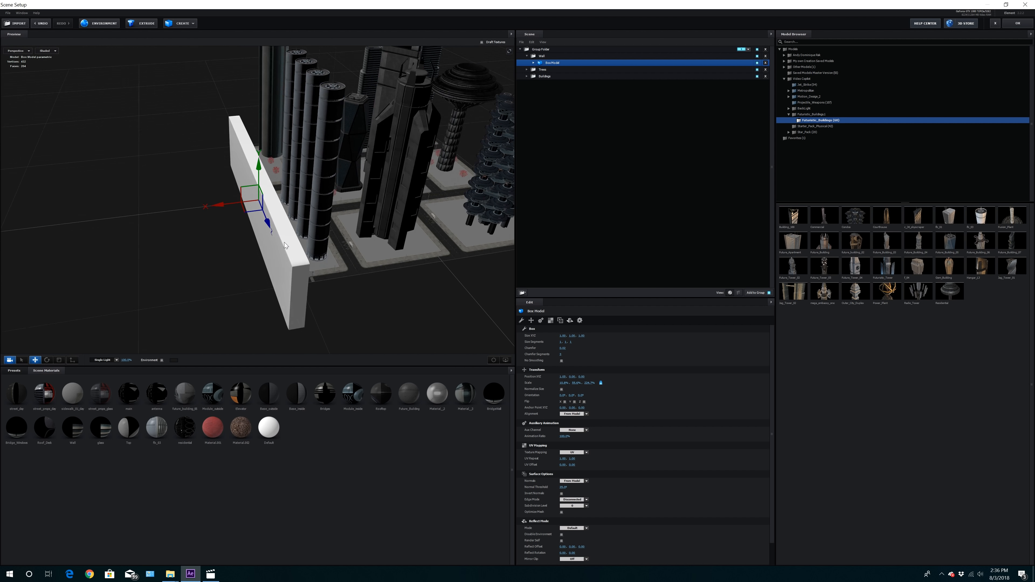
Load Greeble Texture from the Textures folder in OBJ & Texture as the diffuse texture of the wall's default material.
{"action": "left_click", "coordinate": [534, 63]}
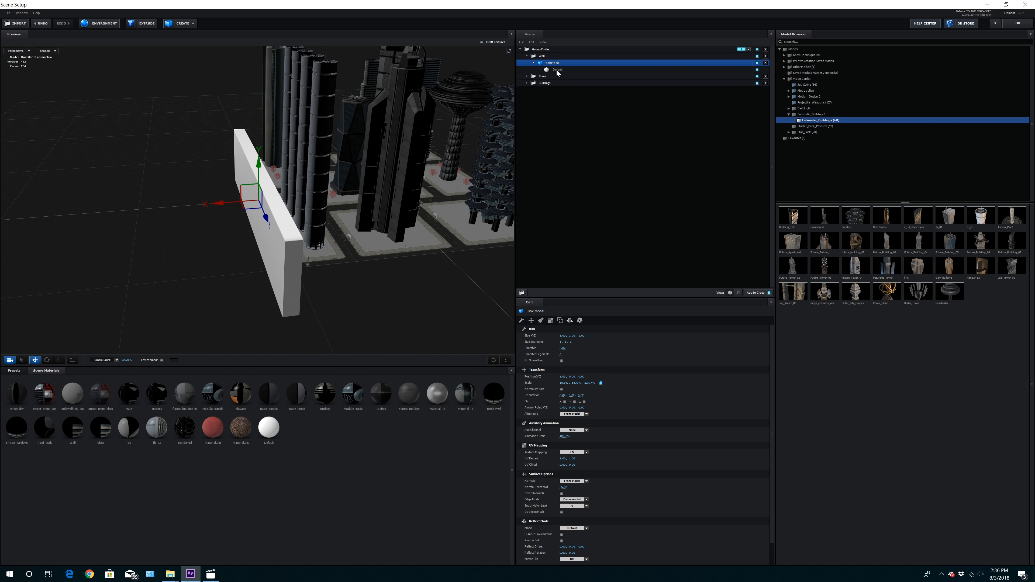
{"action": "left_click", "coordinate": [557, 70]}
{"action": "left_click", "coordinate": [570, 351]}
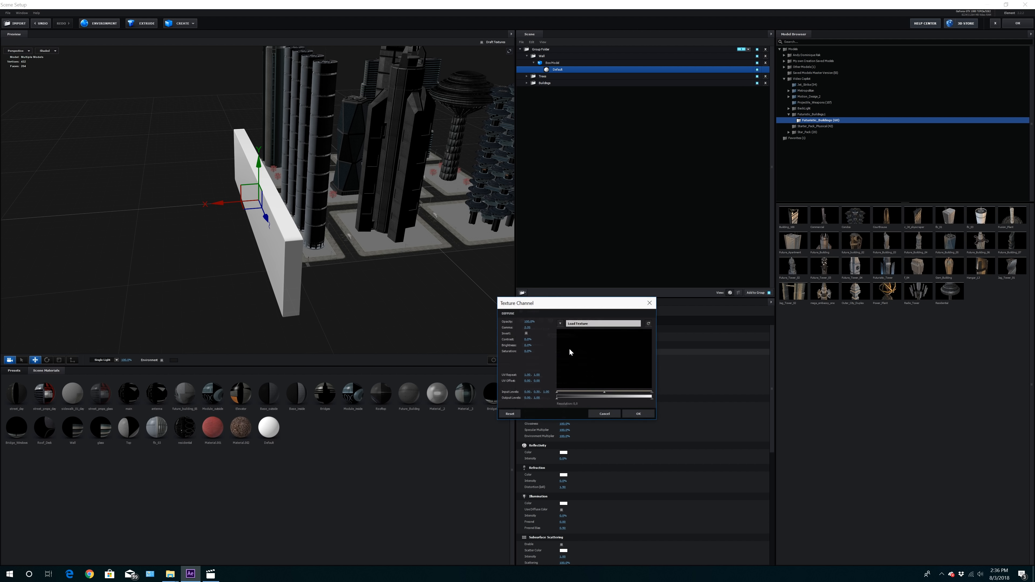
{"action": "left_click", "coordinate": [595, 323]}
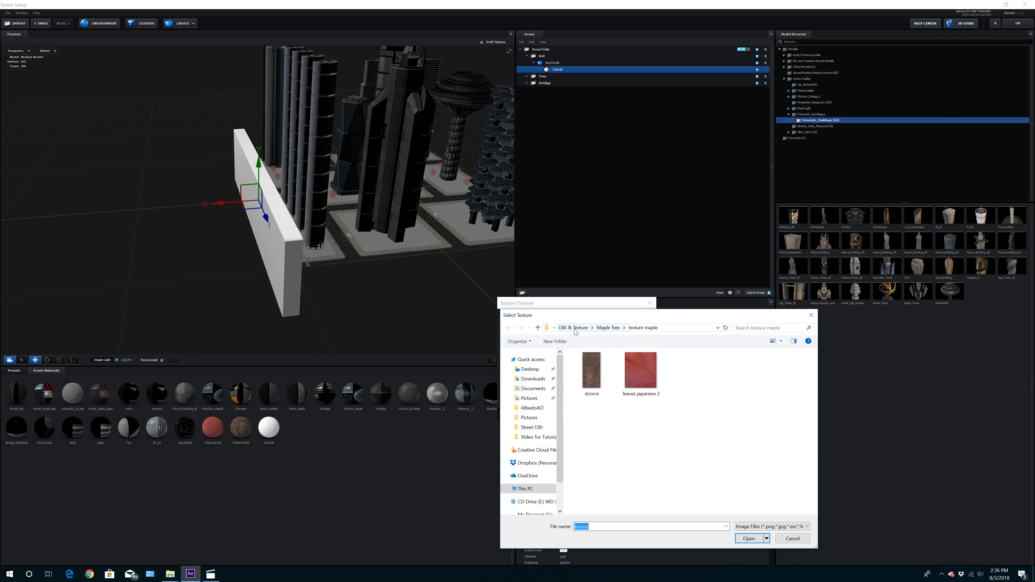
{"action": "left_click", "coordinate": [575, 329]}
{"action": "double_click", "coordinate": [595, 450]}
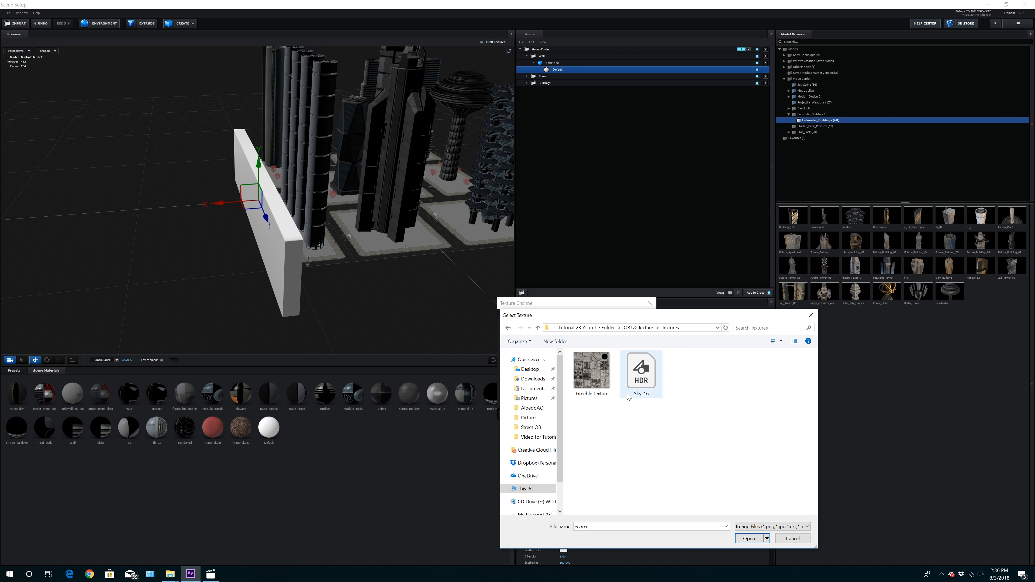
{"action": "double_click", "coordinate": [594, 382]}
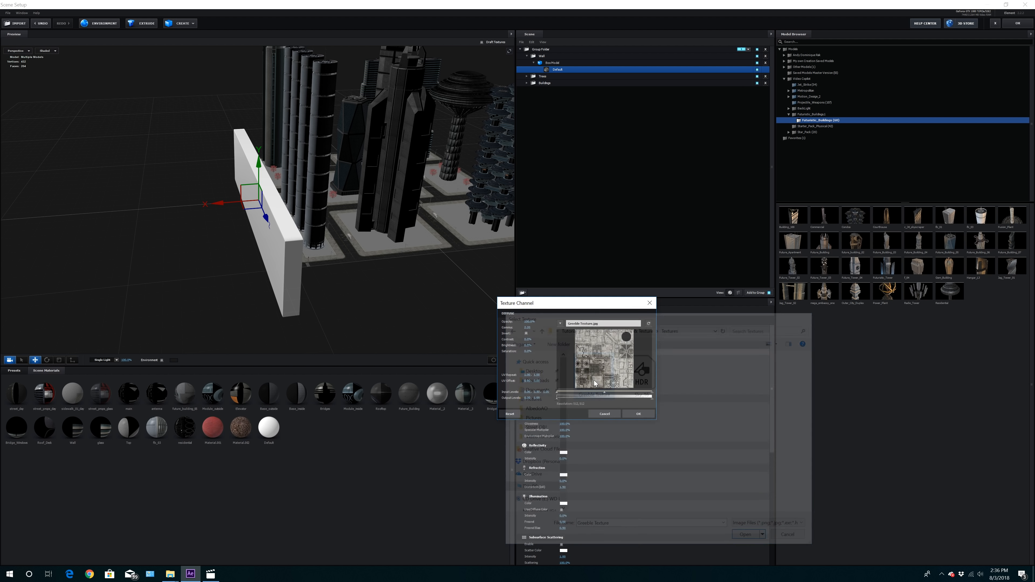
{"action": "left_click", "coordinate": [641, 414]}
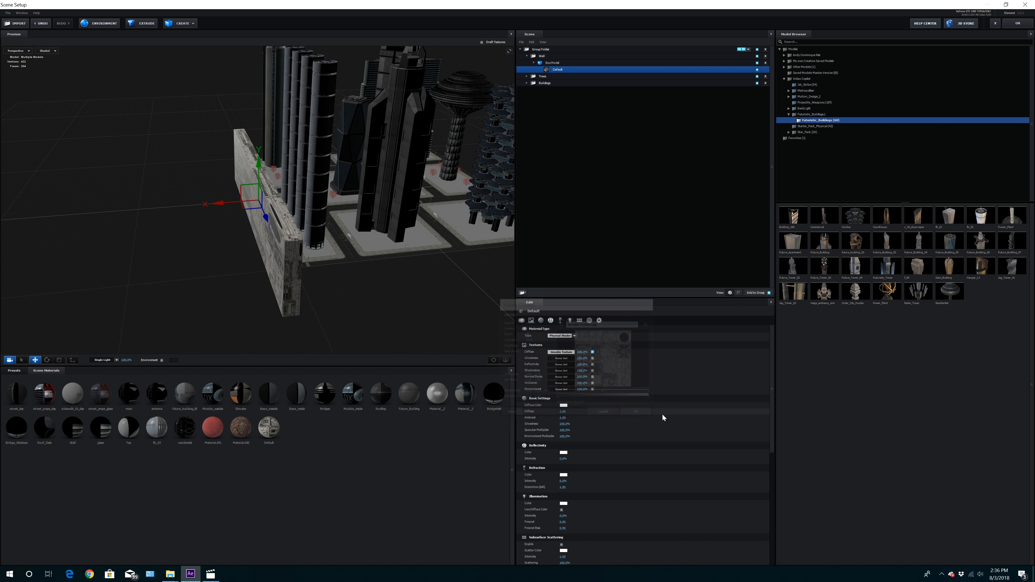
Increase both UV Repeat values of the wall's diffuse texture so the greeble pattern tiles many times across it.
{"action": "left_click_drag", "start_coordinate": [325, 270], "coordinate": [371, 257]}
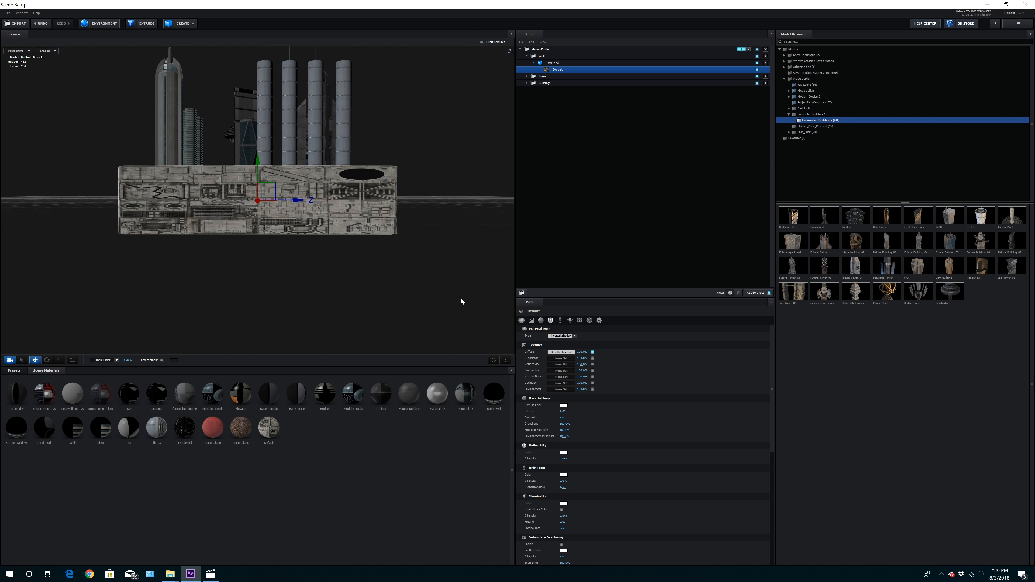
{"action": "left_click", "coordinate": [562, 352]}
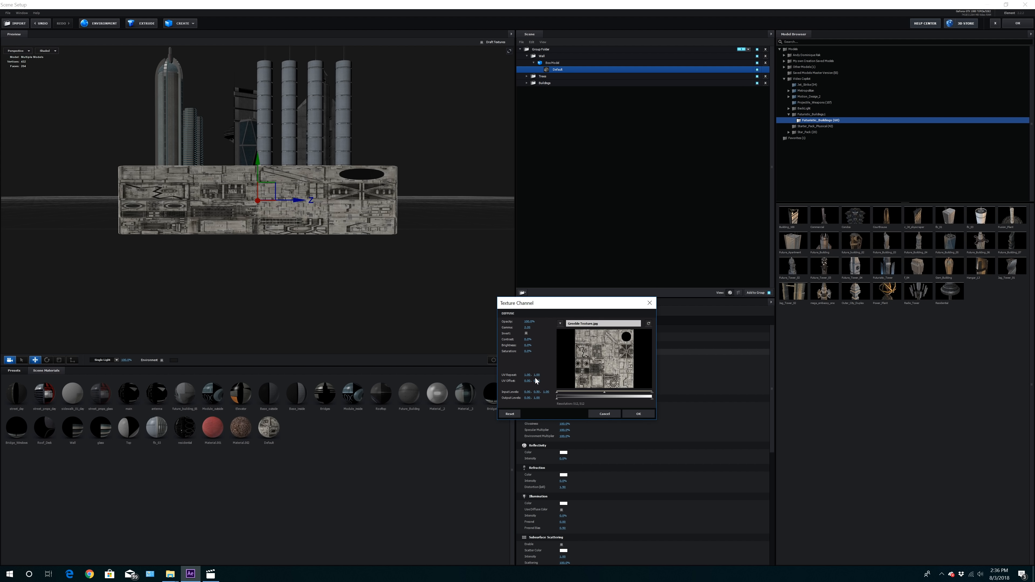
{"action": "left_click_drag", "start_coordinate": [535, 374], "coordinate": [642, 373]}
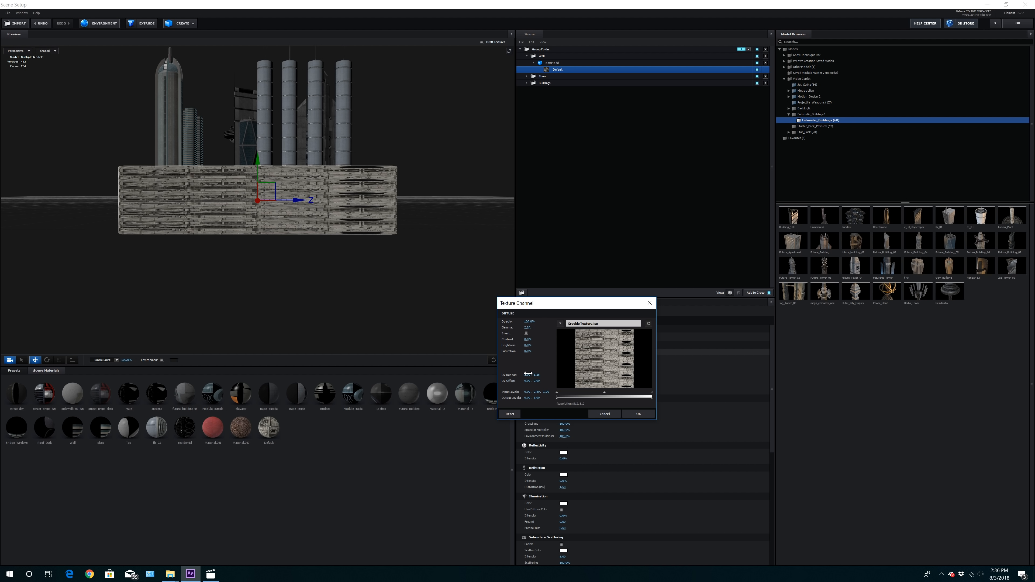
{"action": "left_click_drag", "start_coordinate": [527, 374], "coordinate": [676, 367]}
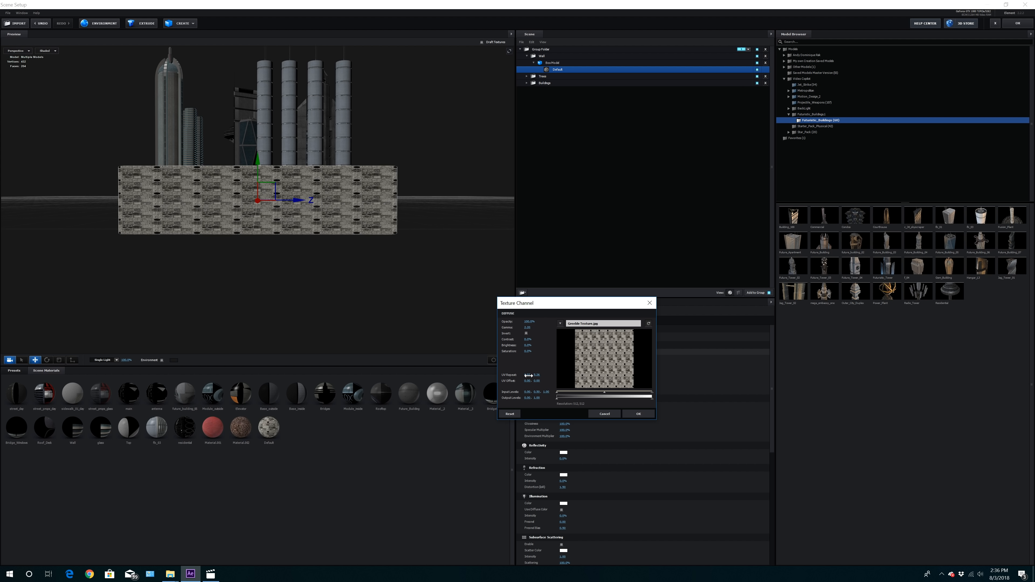
{"action": "left_click_drag", "start_coordinate": [527, 375], "coordinate": [525, 376]}
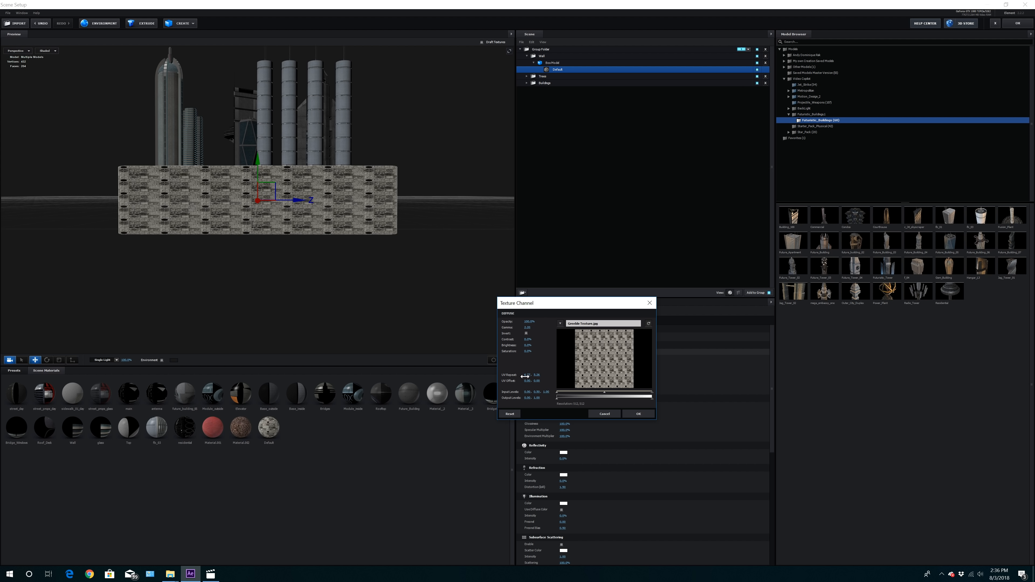
{"action": "left_click", "coordinate": [635, 415]}
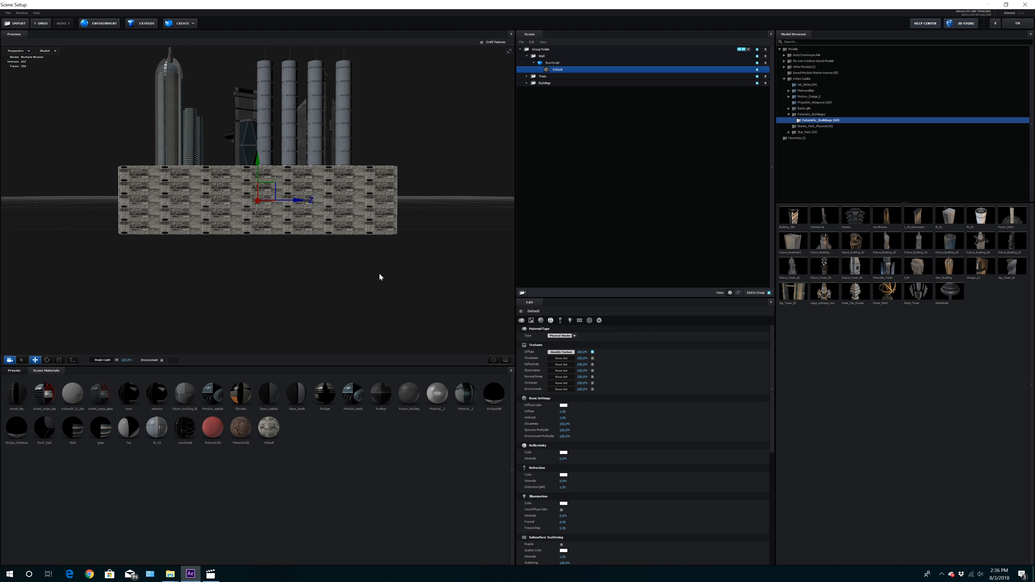
Reduce the vertical UV Repeat of the wall's diffuse texture so the greeble panels are less squashed.
{"action": "scroll", "coordinate": [291, 233], "scroll_direction": "up", "scroll_amount": 10}
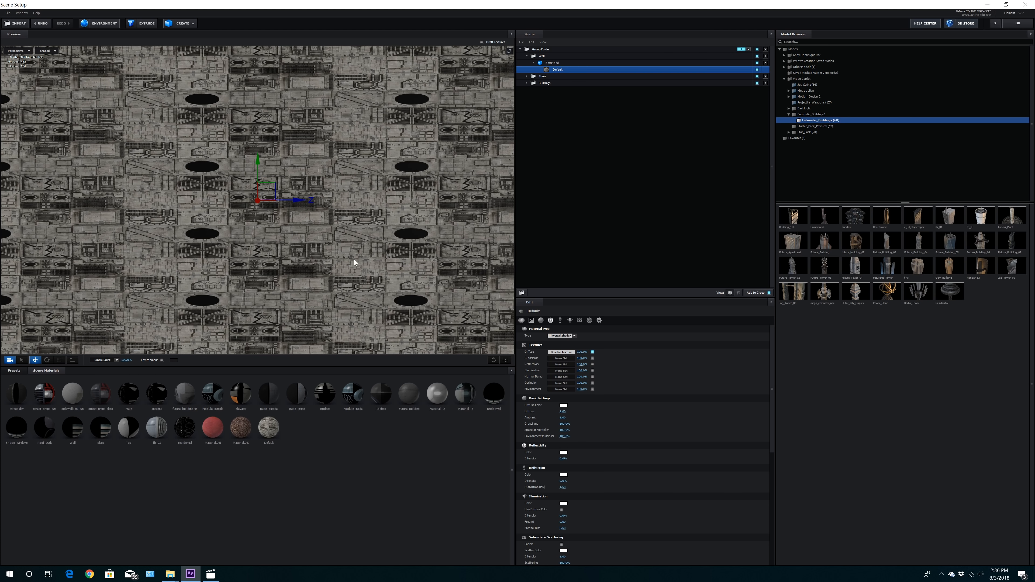
{"action": "left_click", "coordinate": [561, 352]}
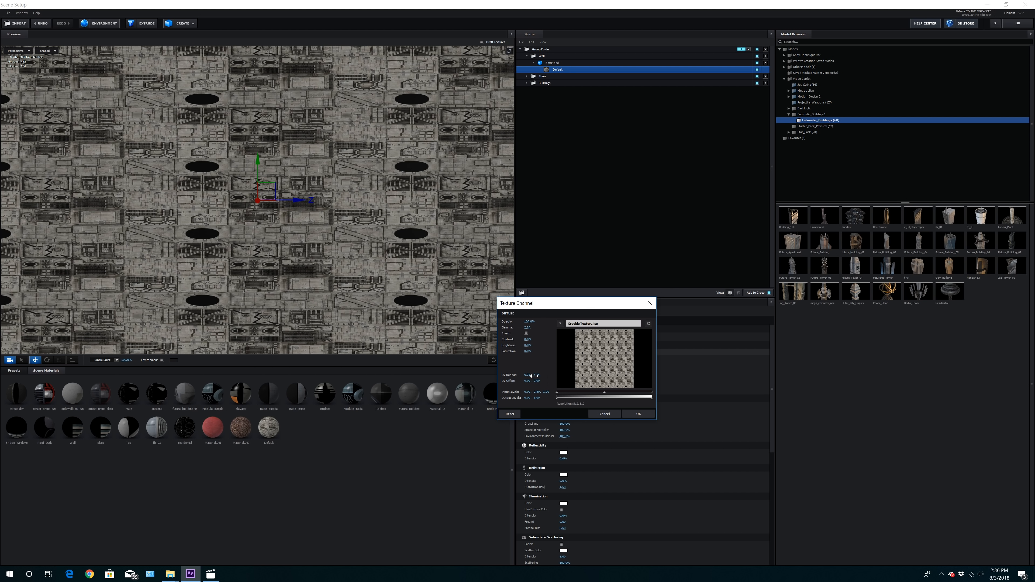
{"action": "left_click_drag", "start_coordinate": [534, 374], "coordinate": [462, 387]}
{"action": "left_click", "coordinate": [638, 414]}
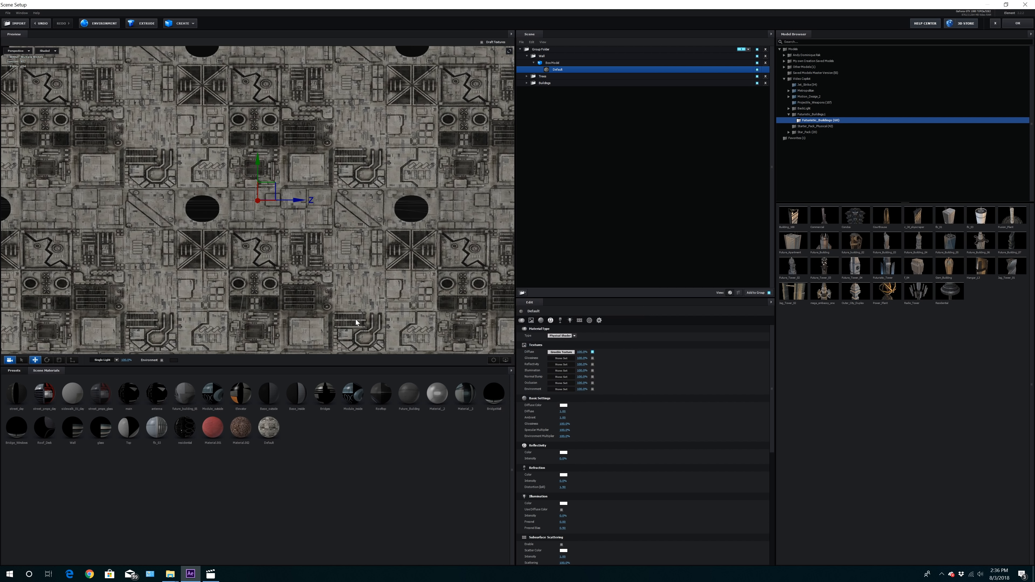
Lower the glossiness and environment multiplier of the wall's material.
{"action": "scroll", "coordinate": [352, 301], "scroll_direction": "down", "scroll_amount": 5}
{"action": "left_click_drag", "start_coordinate": [355, 297], "coordinate": [425, 276]}
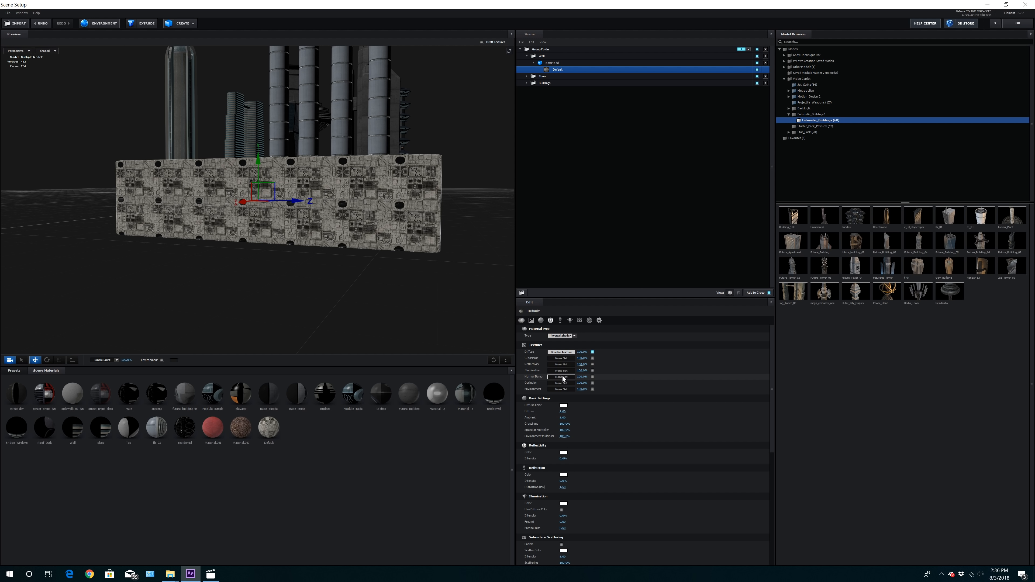
{"action": "left_click_drag", "start_coordinate": [432, 287], "coordinate": [363, 256]}
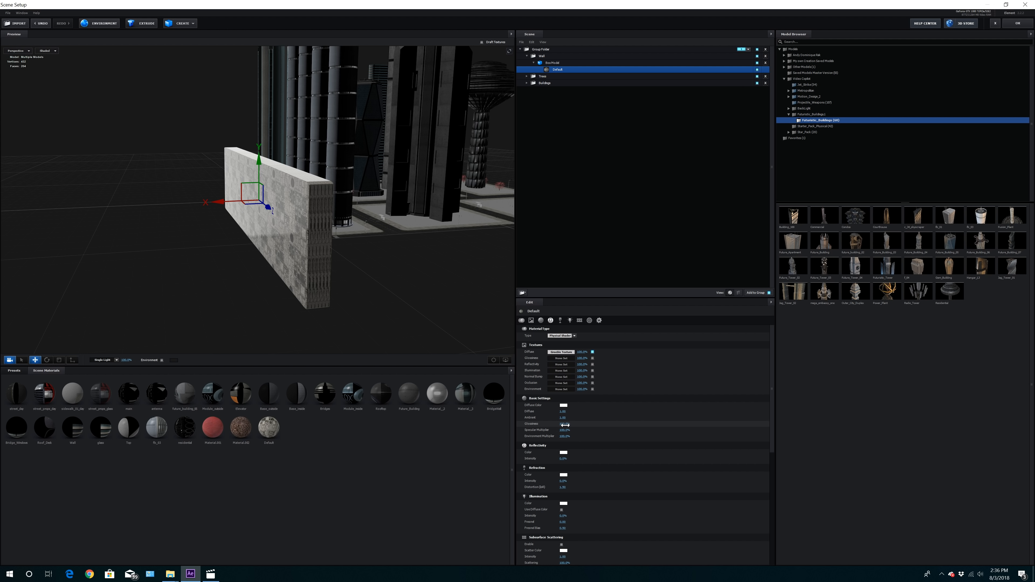
{"action": "left_click_drag", "start_coordinate": [564, 424], "coordinate": [550, 426]}
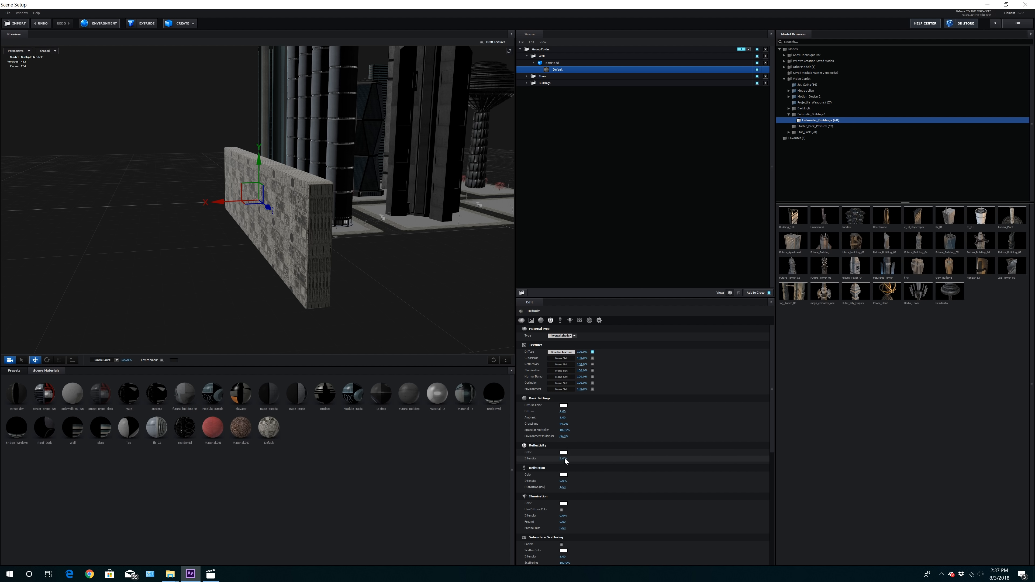
{"action": "key", "text": "Return"}
Raise the wall along the Y axis and fine-tune its height against the street level.
{"action": "left_click_drag", "start_coordinate": [273, 278], "coordinate": [300, 264]}
{"action": "left_click_drag", "start_coordinate": [258, 159], "coordinate": [253, 122]}
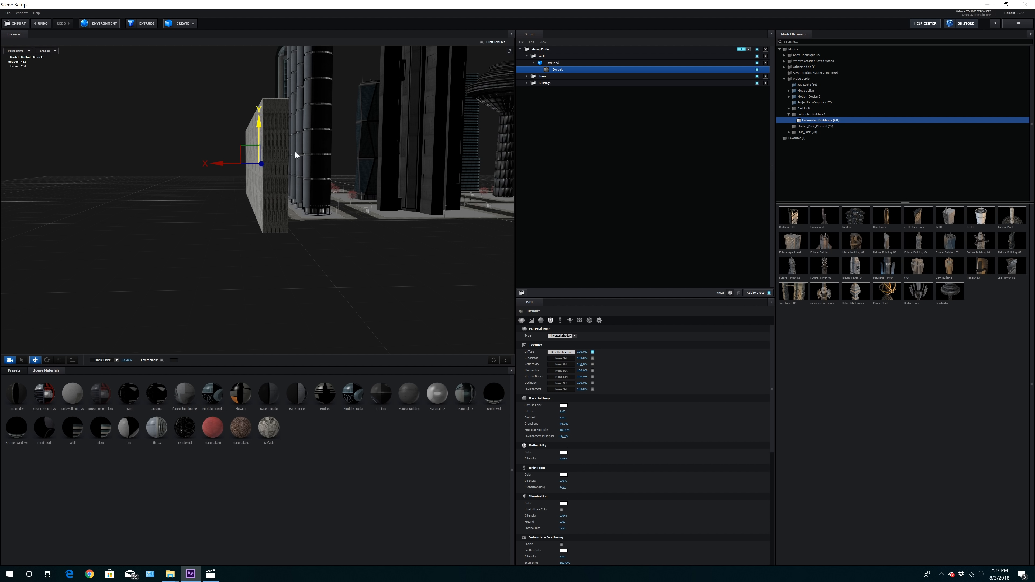
{"action": "left_click_drag", "start_coordinate": [296, 155], "coordinate": [253, 171]}
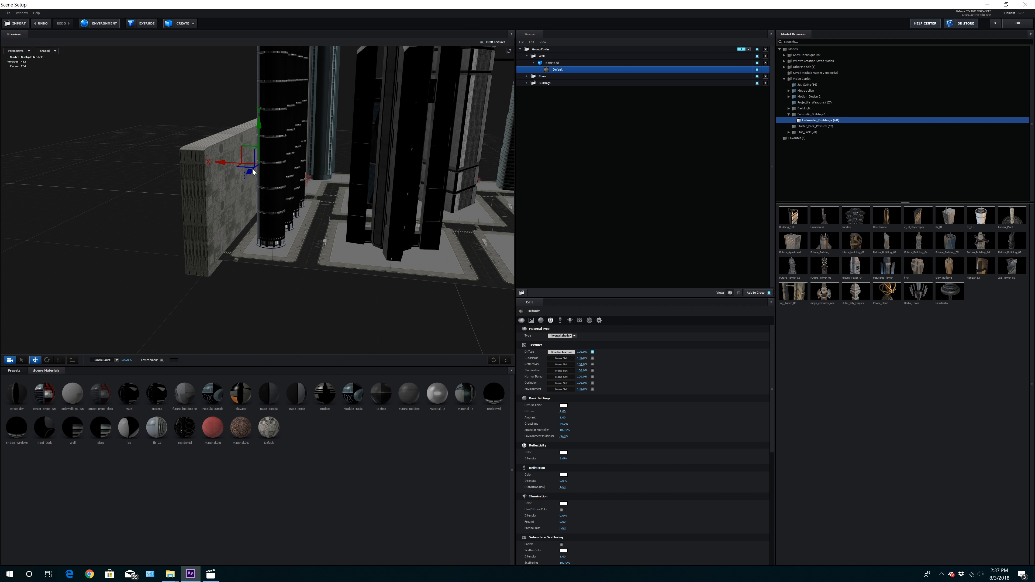
{"action": "left_click_drag", "start_coordinate": [260, 124], "coordinate": [260, 129]}
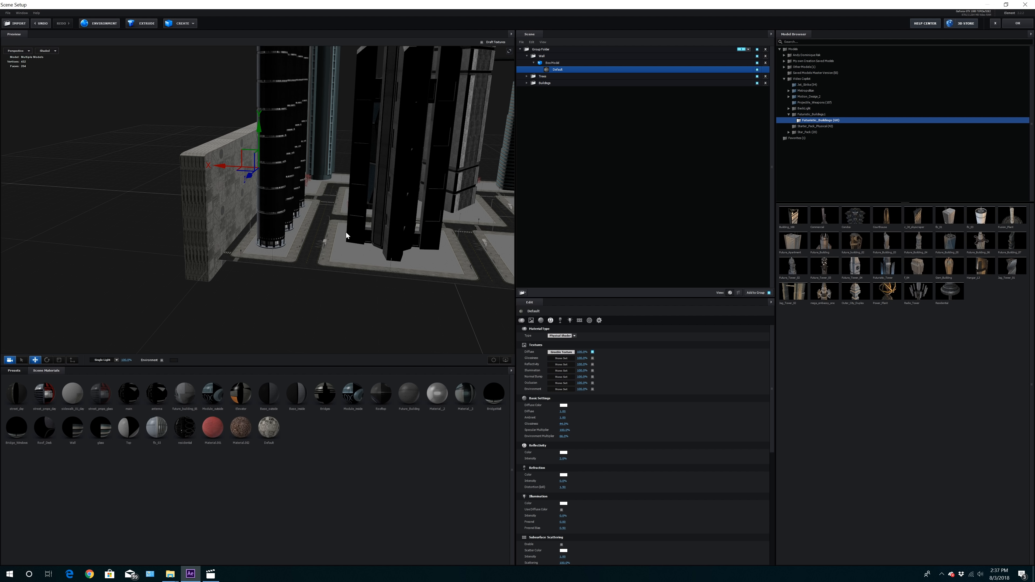
{"action": "left_click_drag", "start_coordinate": [346, 233], "coordinate": [348, 240]}
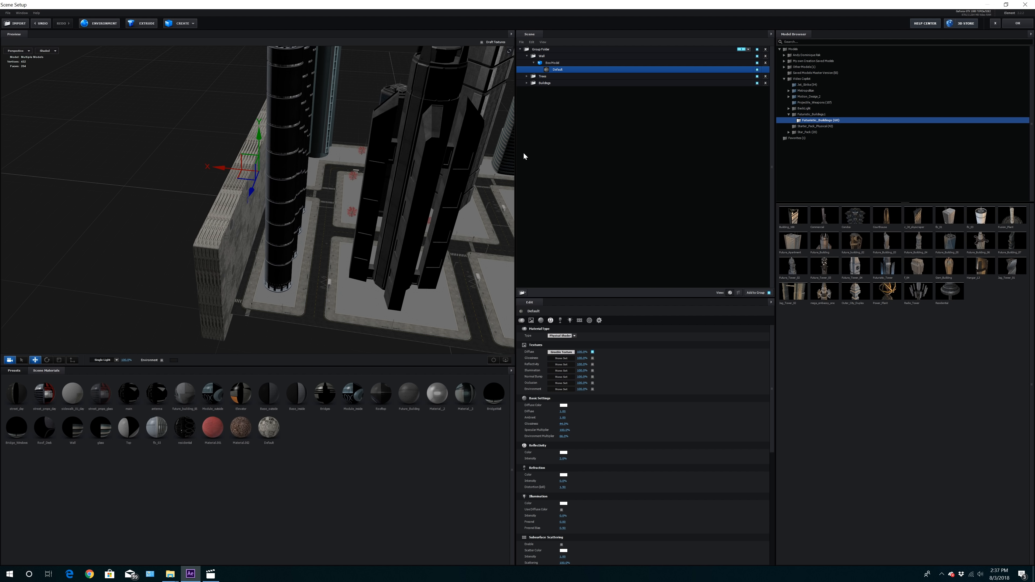
Duplicate the wall's box model and move the copy along the X axis to the opposite side of the city.
{"action": "left_click", "coordinate": [534, 63]}
{"action": "left_click", "coordinate": [548, 63]}
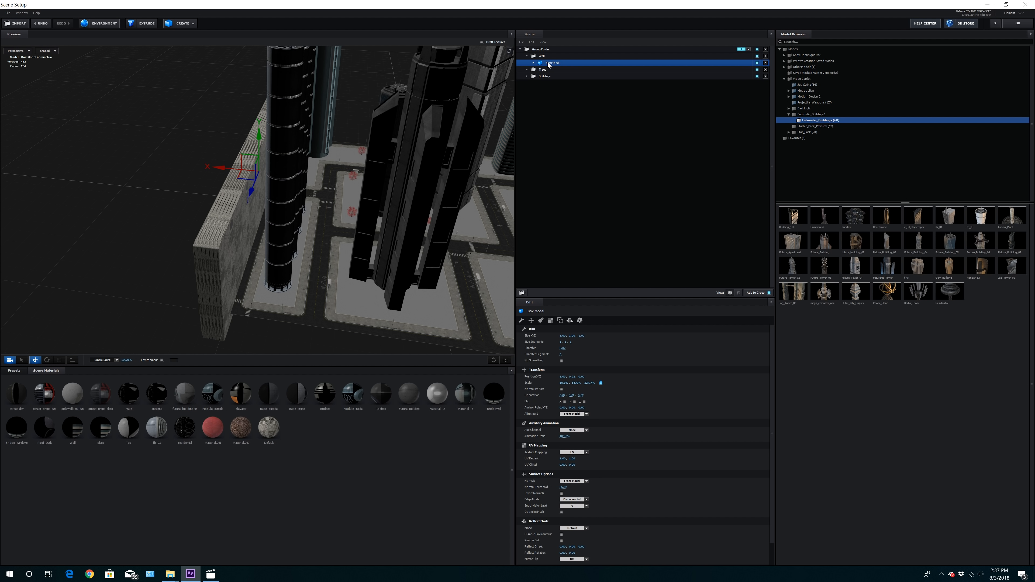
{"action": "key", "text": "ctrl+d"}
{"action": "left_click_drag", "start_coordinate": [413, 138], "coordinate": [320, 197]}
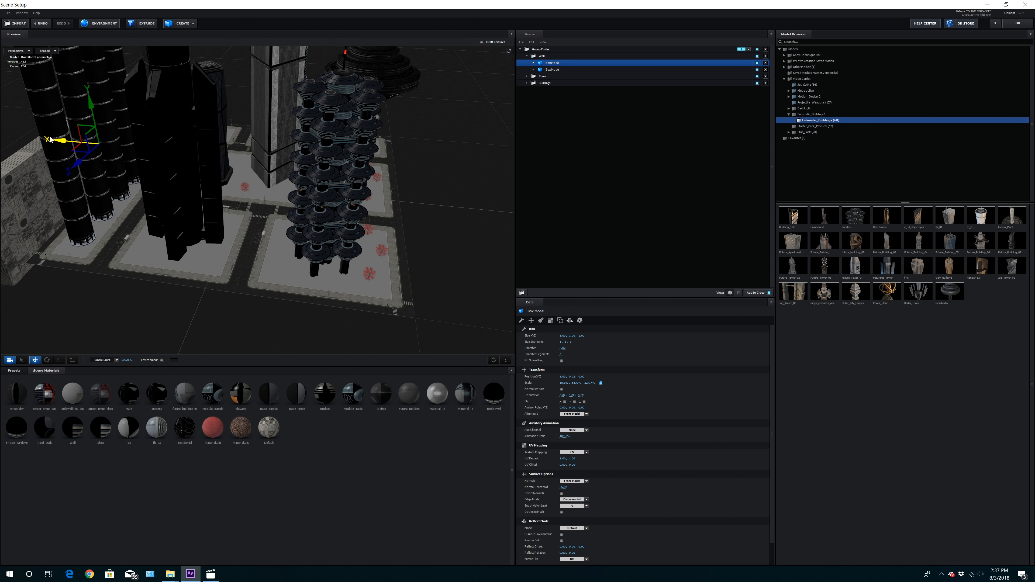
{"action": "left_click_drag", "start_coordinate": [49, 140], "coordinate": [379, 188]}
Duplicate the wall again, rotate the copy 90° about the Y axis and position it across one open end of the city.
{"action": "key", "text": "ctrl+d"}
{"action": "scroll", "coordinate": [349, 197], "scroll_direction": "down", "scroll_amount": 5}
{"action": "left_click", "coordinate": [46, 360]}
{"action": "left_click", "coordinate": [35, 360]}
{"action": "left_click_drag", "start_coordinate": [324, 176], "coordinate": [171, 181]}
{"action": "scroll", "coordinate": [159, 178], "scroll_direction": "up", "scroll_amount": 5}
{"action": "scroll", "coordinate": [171, 181], "scroll_direction": "down", "scroll_amount": 8}
{"action": "left_click_drag", "start_coordinate": [379, 301], "coordinate": [248, 266]}
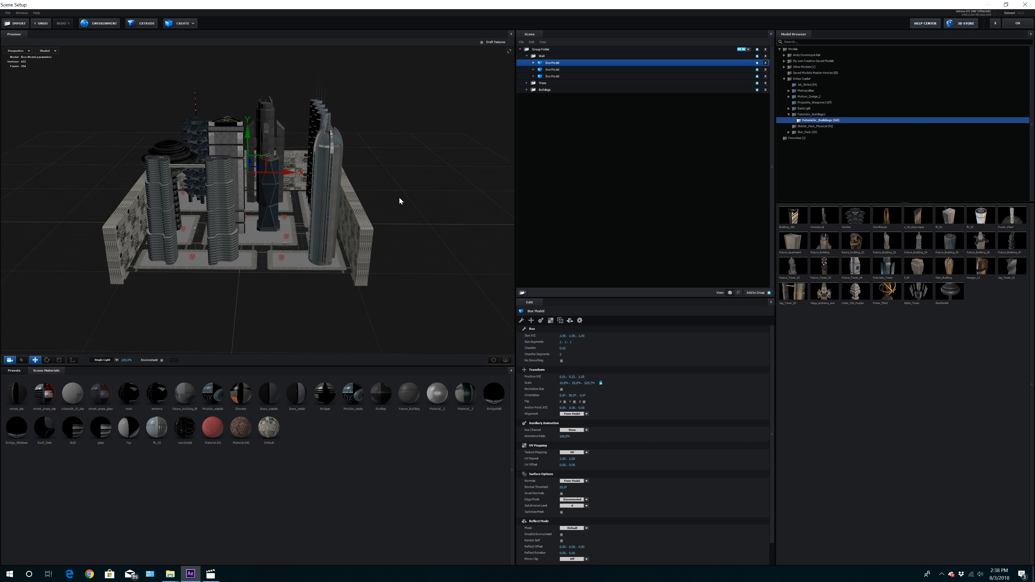
Duplicate the rotated wall and move the copy to the remaining open end to enclose the city, then apply the scene setup.
{"action": "left_click_drag", "start_coordinate": [399, 201], "coordinate": [211, 265]}
{"action": "scroll", "coordinate": [212, 265], "scroll_direction": "up", "scroll_amount": 5}
{"action": "left_click_drag", "start_coordinate": [140, 262], "coordinate": [127, 264]}
{"action": "left_click_drag", "start_coordinate": [252, 244], "coordinate": [135, 163]}
{"action": "key", "text": "ctrl+d"}
{"action": "left_click_drag", "start_coordinate": [25, 206], "coordinate": [373, 204]}
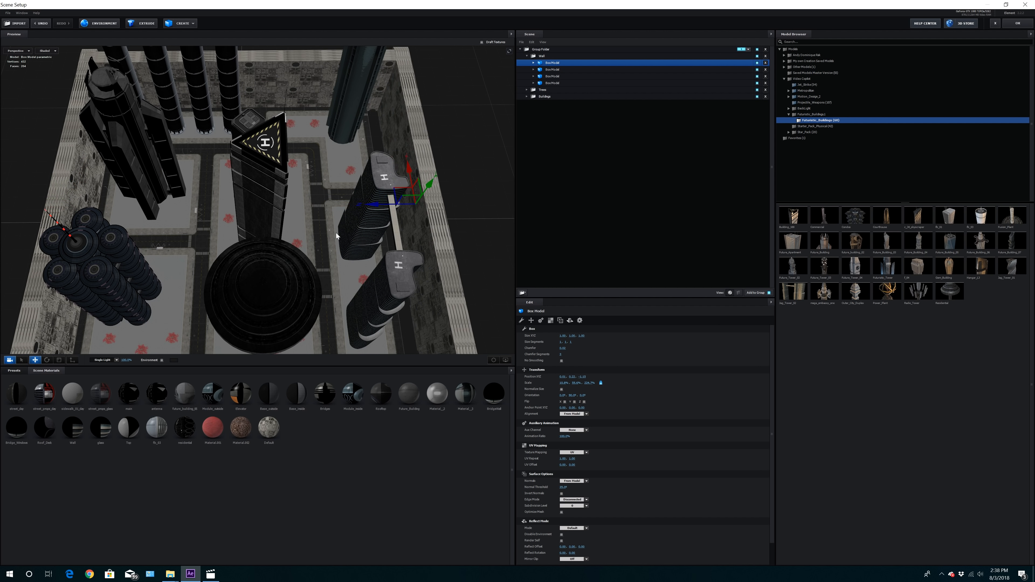
{"action": "scroll", "coordinate": [336, 236], "scroll_direction": "up", "scroll_amount": 3}
{"action": "left_click_drag", "start_coordinate": [336, 235], "coordinate": [208, 213]}
{"action": "scroll", "coordinate": [208, 214], "scroll_direction": "down", "scroll_amount": 8}
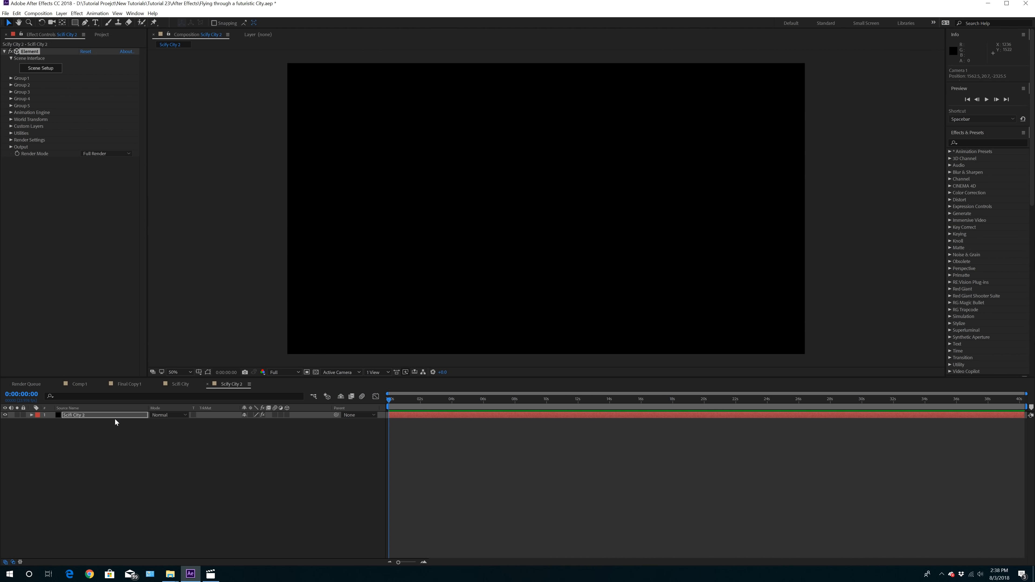
Add a two-node camera with the 50mm preset and orbit it to look down on the walled city at an angle.
{"action": "left_click", "coordinate": [116, 420]}
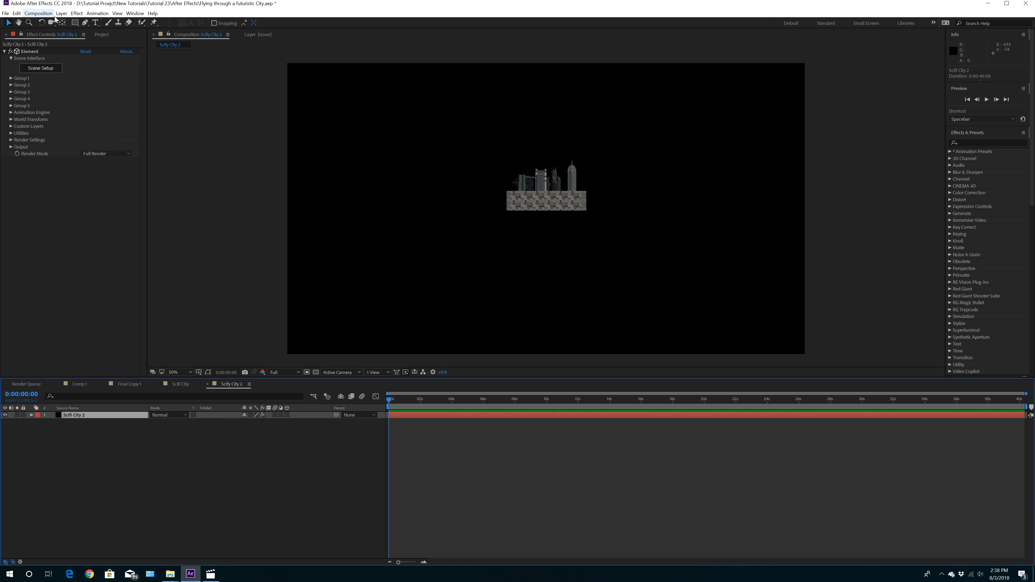
{"action": "left_click", "coordinate": [61, 13]}
{"action": "mouse_move", "coordinate": [65, 22]}
{"action": "left_click", "coordinate": [216, 47]}
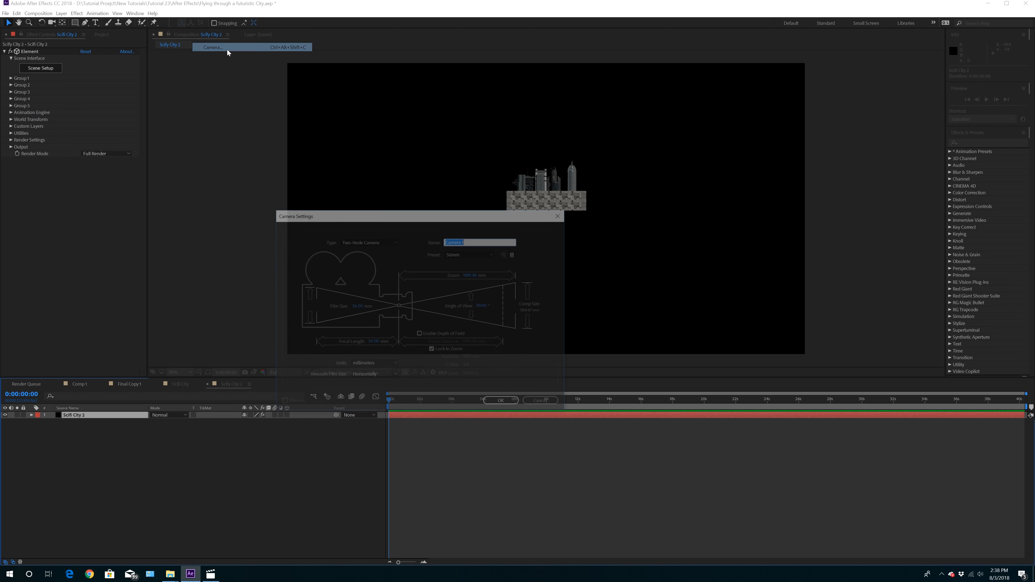
{"action": "left_click", "coordinate": [503, 402]}
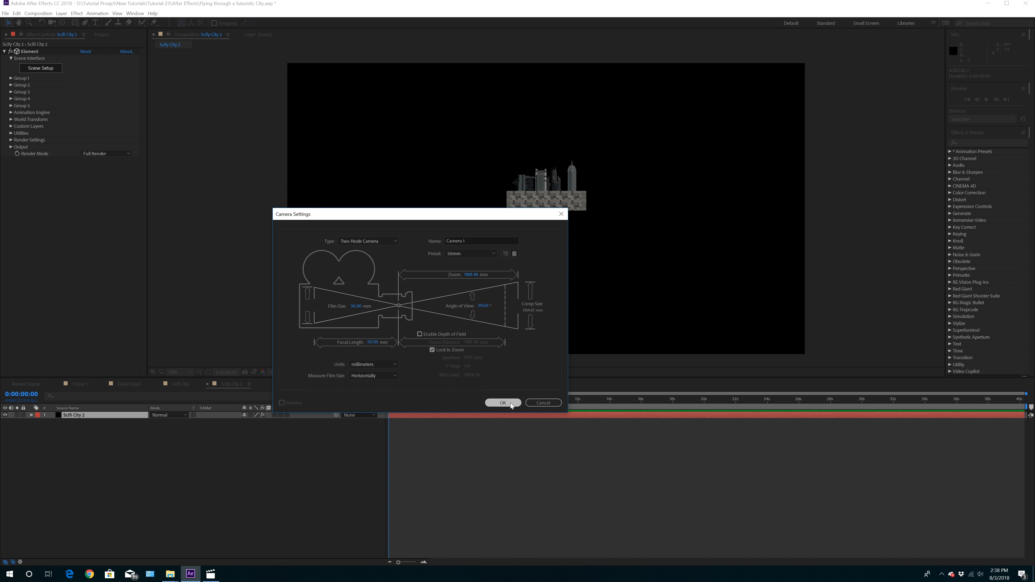
{"action": "key", "text": "c"}
{"action": "left_click_drag", "start_coordinate": [506, 220], "coordinate": [612, 261]}
Enable Glow in the Element render settings of the Scifi City 2 layer.
{"action": "left_click", "coordinate": [73, 422]}
{"action": "left_click", "coordinate": [11, 140]}
{"action": "left_click", "coordinate": [18, 217]}
{"action": "left_click", "coordinate": [82, 222]}
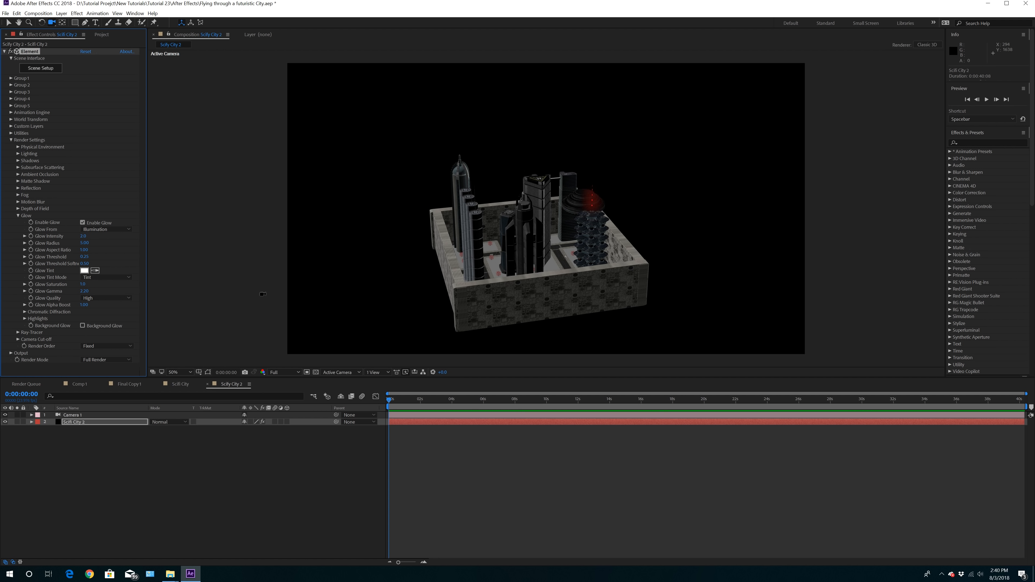
Try a Glow Intensity of 1 and a Glow Radius of 1.5.
{"action": "left_click", "coordinate": [83, 236]}
{"action": "type", "text": "1"}
{"action": "left_click", "coordinate": [83, 243]}
{"action": "type", "text": "1.5"}
{"action": "key", "text": "Return"}
Set the Glow Radius to 1 and the Glow Intensity to 0.5.
{"action": "left_click", "coordinate": [84, 243]}
{"action": "type", "text": "1"}
{"action": "key", "text": "Return"}
{"action": "left_click", "coordinate": [82, 236]}
{"action": "type", "text": "0.5"}
{"action": "key", "text": "Return"}
{"action": "left_click", "coordinate": [18, 217]}
Enable ambient occlusion in Element's render settings, raise the SSAO Intensity, and check the shading on the city from several camera angles.
{"action": "left_click", "coordinate": [19, 175]}
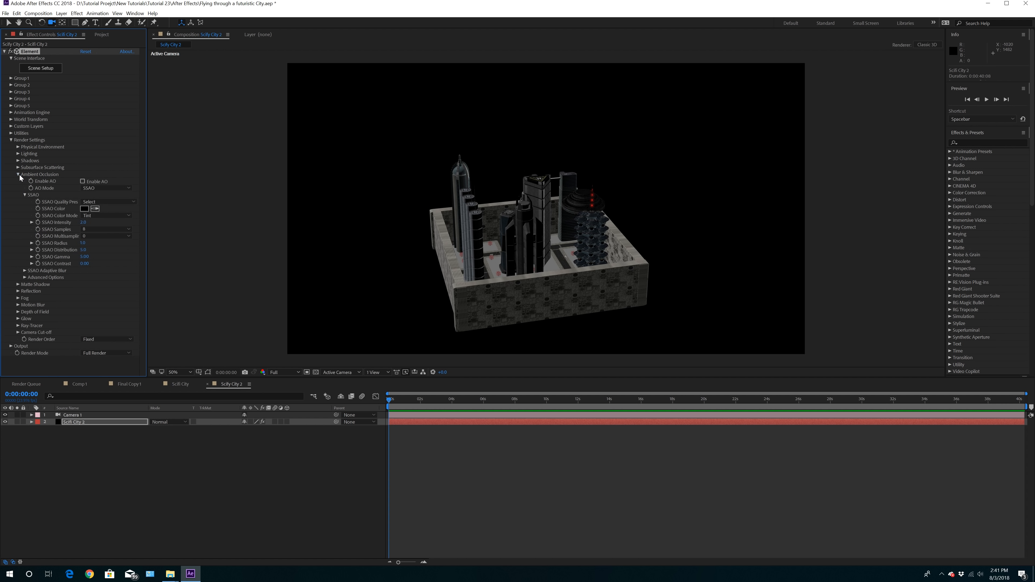
{"action": "left_click", "coordinate": [82, 182]}
{"action": "left_click", "coordinate": [84, 222]}
{"action": "key", "text": "Return"}
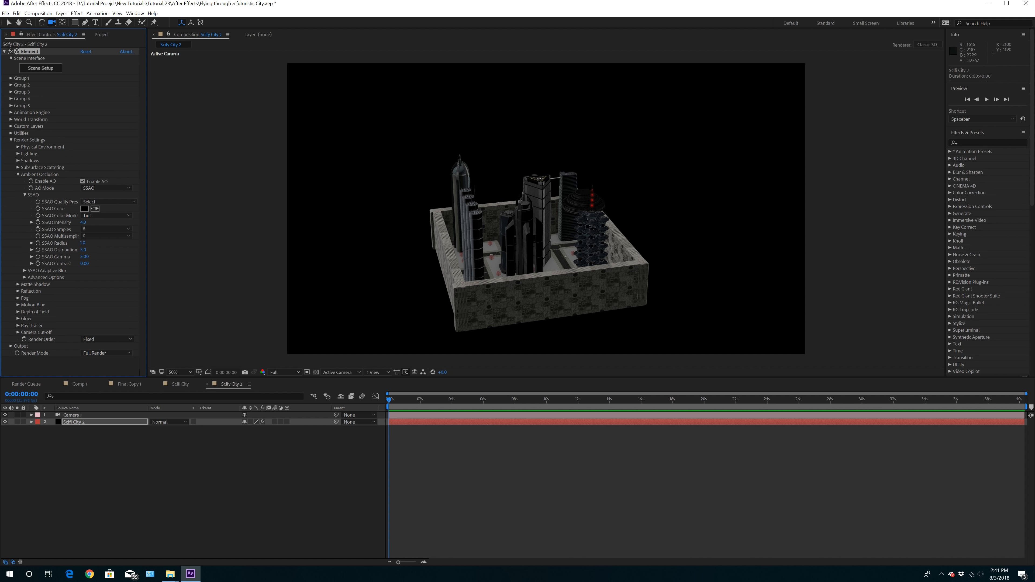
{"action": "scroll", "coordinate": [525, 229], "scroll_direction": "up", "scroll_amount": 5}
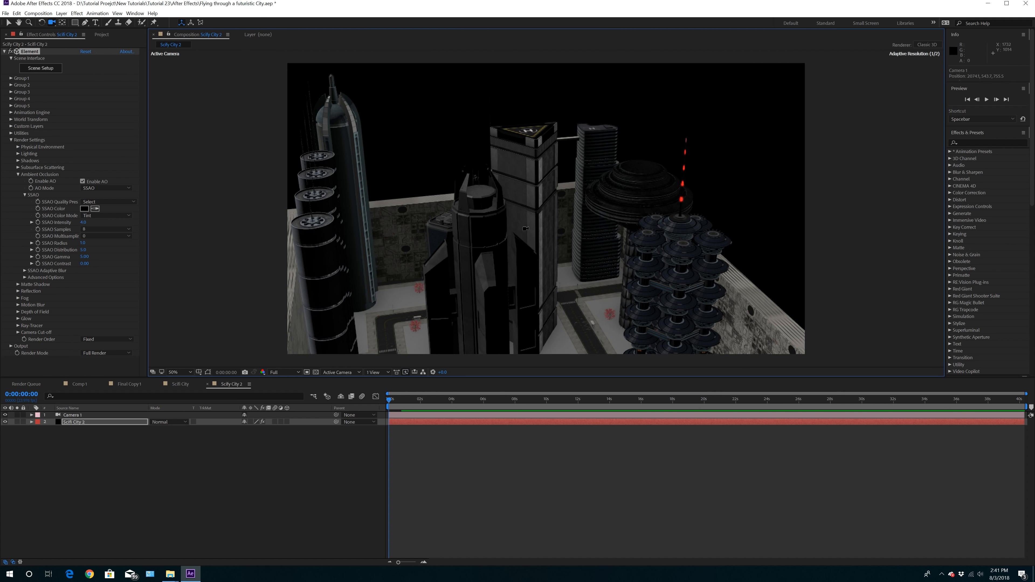
{"action": "left_click_drag", "start_coordinate": [525, 229], "coordinate": [517, 155]}
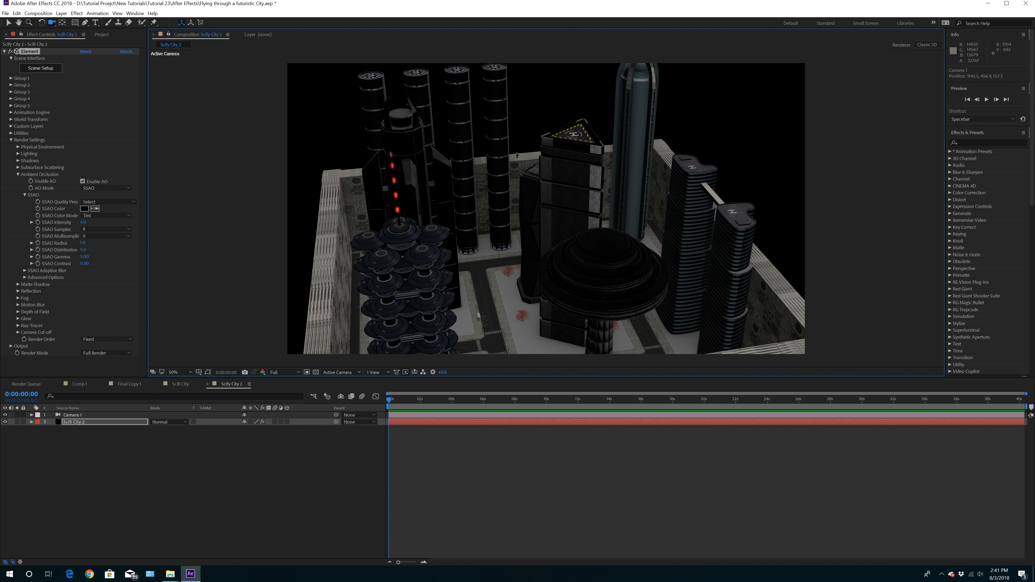
{"action": "scroll", "coordinate": [320, 294], "scroll_direction": "down", "scroll_amount": 5}
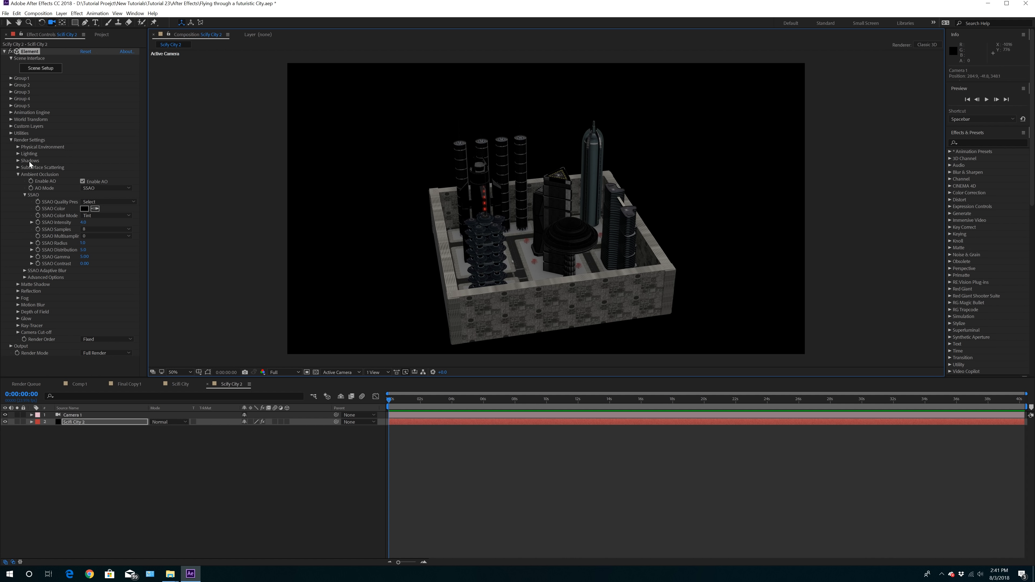
{"action": "left_click", "coordinate": [18, 174]}
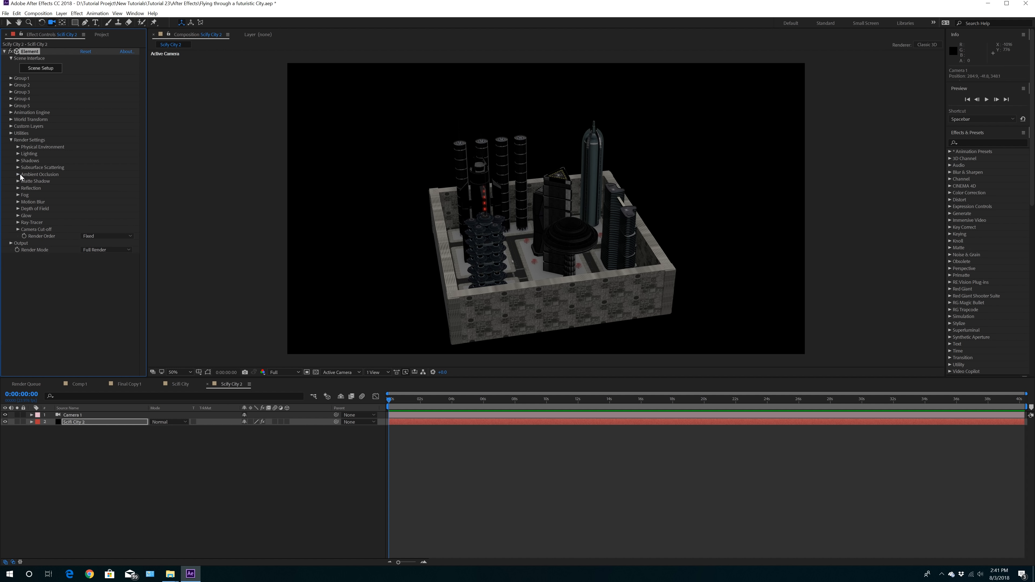
Open Element's Lighting settings and start creating a new light layer in the composition.
{"action": "left_click", "coordinate": [18, 154]}
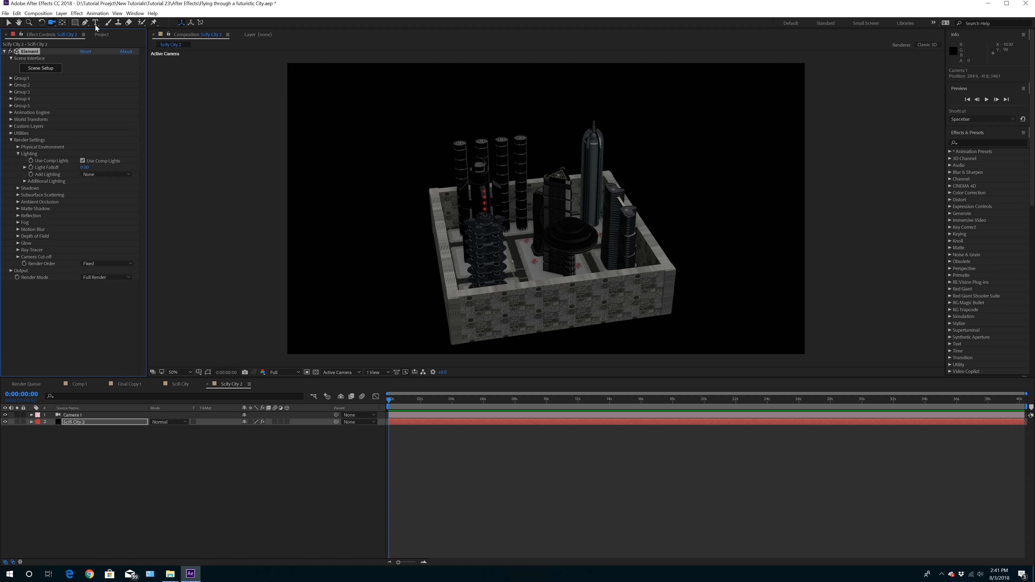
{"action": "left_click", "coordinate": [61, 13]}
{"action": "mouse_move", "coordinate": [122, 19]}
{"action": "left_click", "coordinate": [223, 39]}
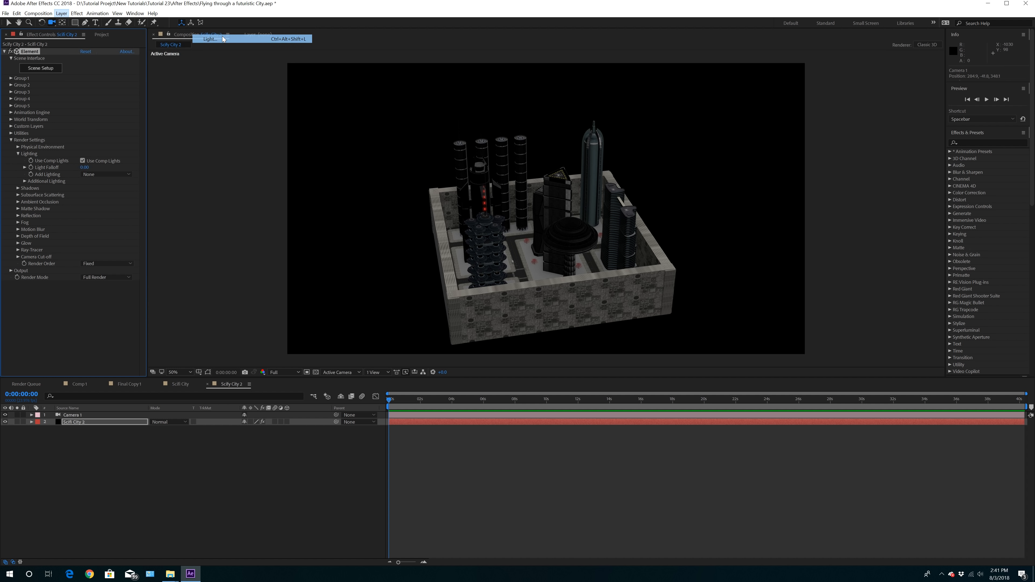